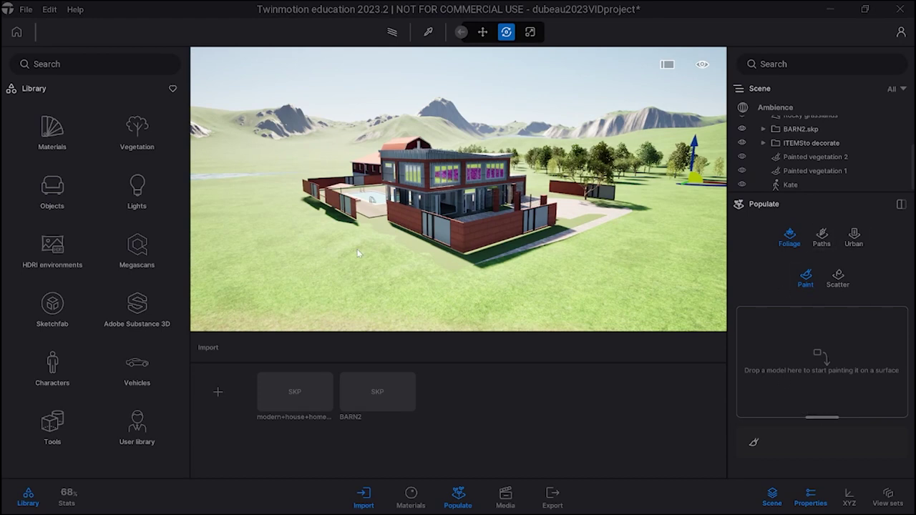
# Step: Browse the Megascans decal categories, including the pothole decals under Street
pyautogui.moveTo(458, 189); pyautogui.dragTo(435, 189, button='right')
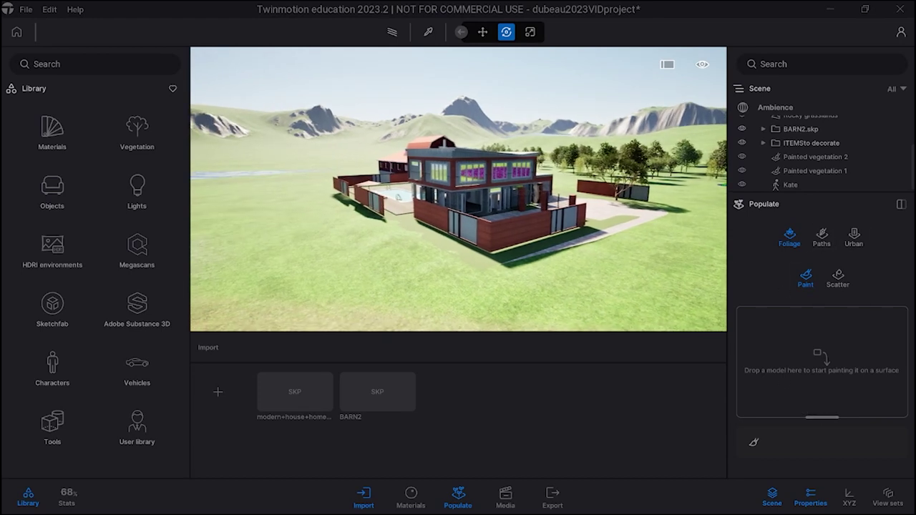
pyautogui.click(136, 247)
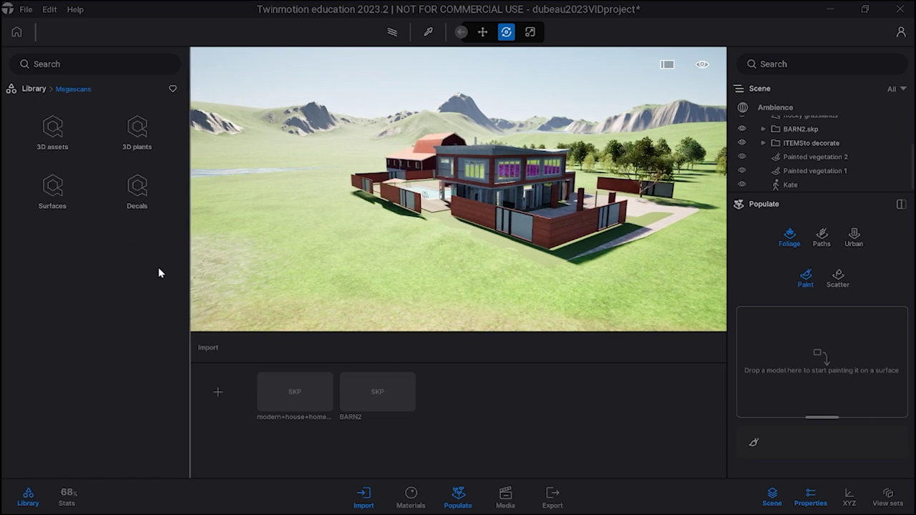
pyautogui.click(140, 189)
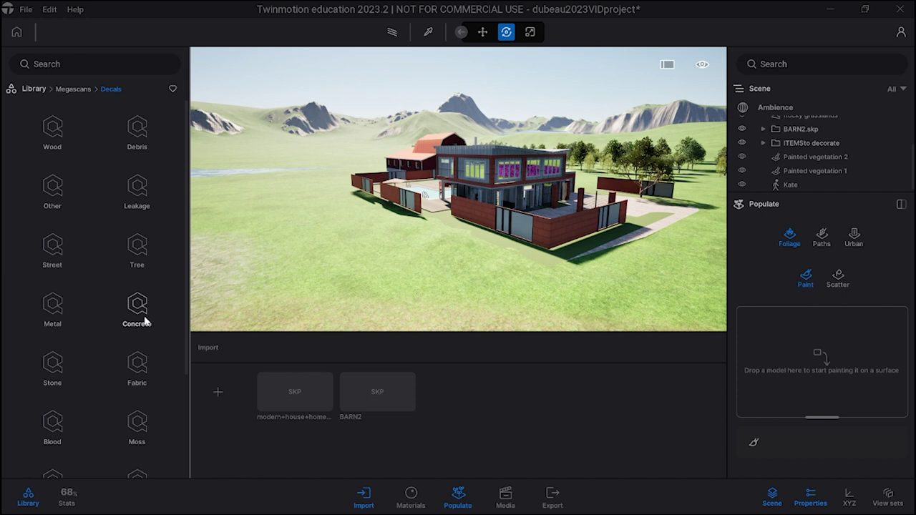
pyautogui.click(53, 246)
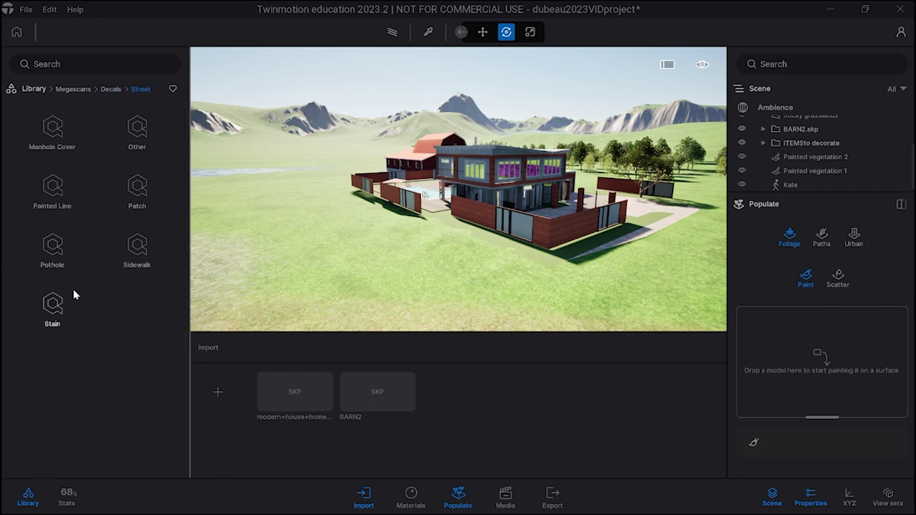
pyautogui.click(54, 246)
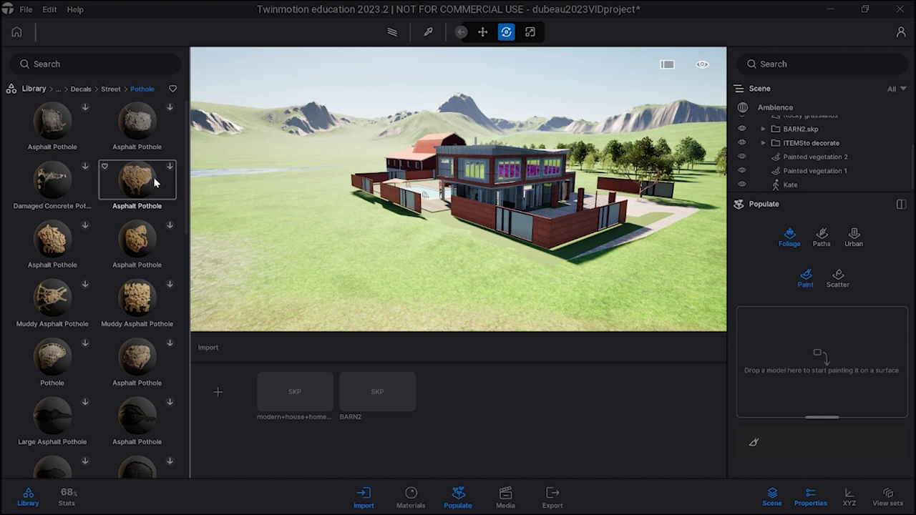
pyautogui.click(110, 90)
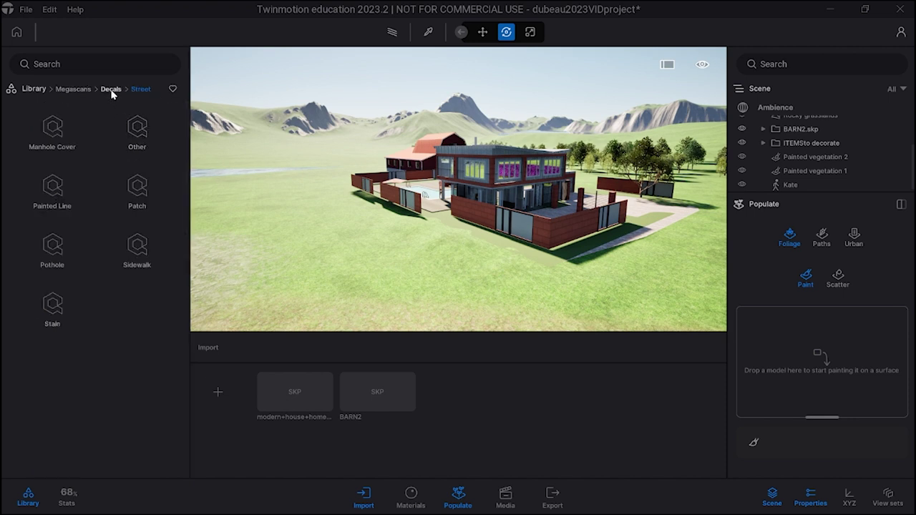
pyautogui.click(111, 90)
pyautogui.scroll(-1, 73, 387)
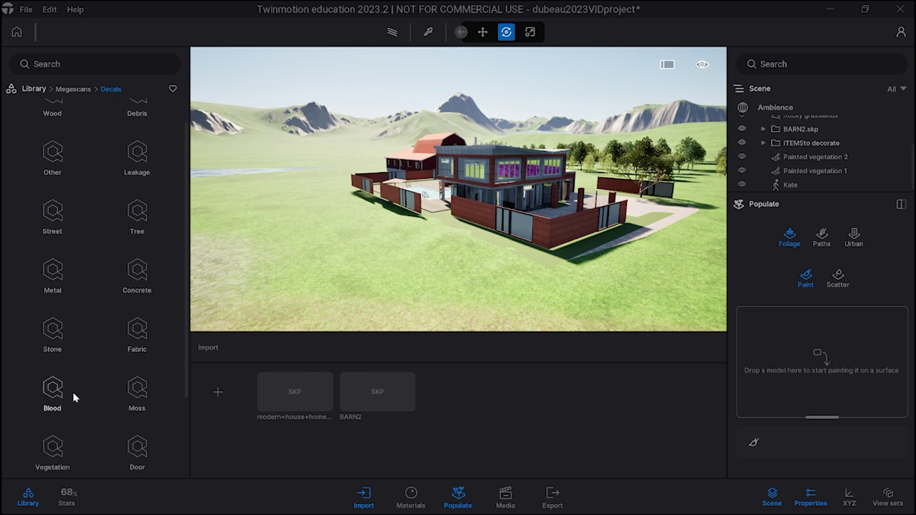
pyautogui.scroll(-2, 67, 393)
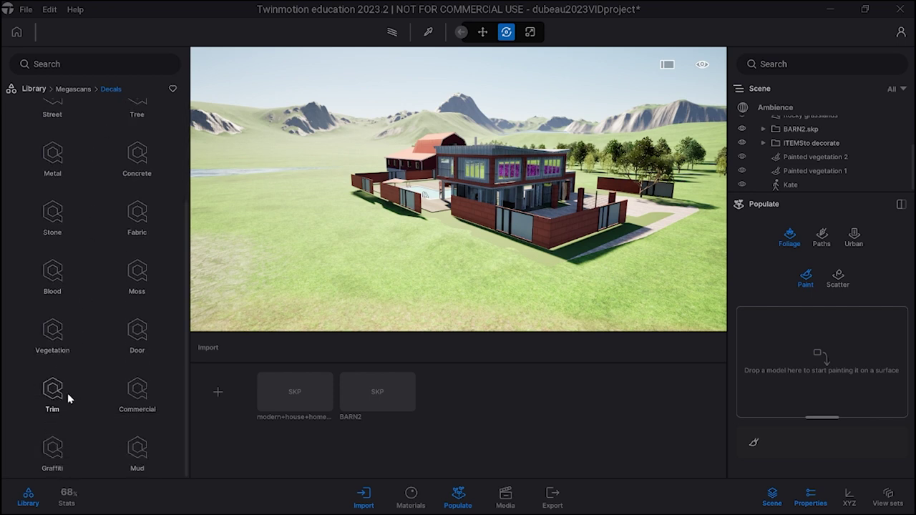
# Step: Download the purple Torn Poster from the Megascans commercial poster decals and place it on the house's red outer wall
pyautogui.click(137, 394)
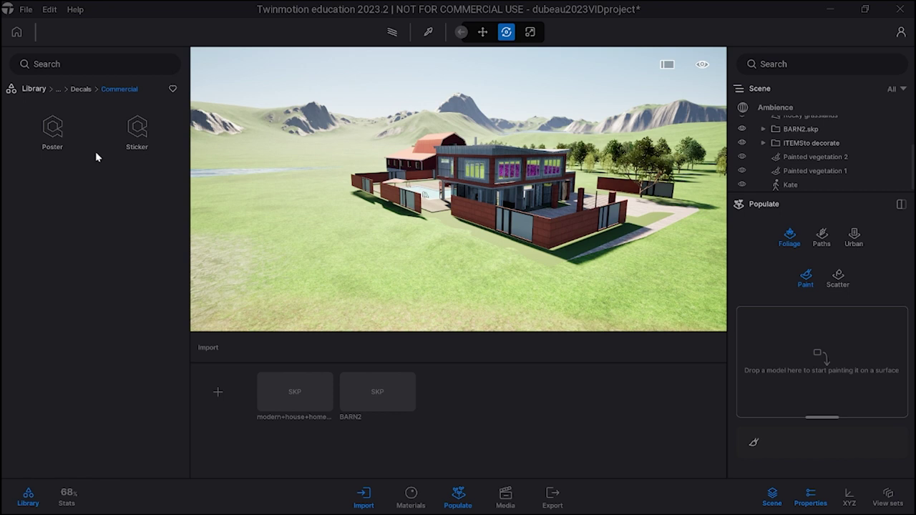
pyautogui.click(137, 129)
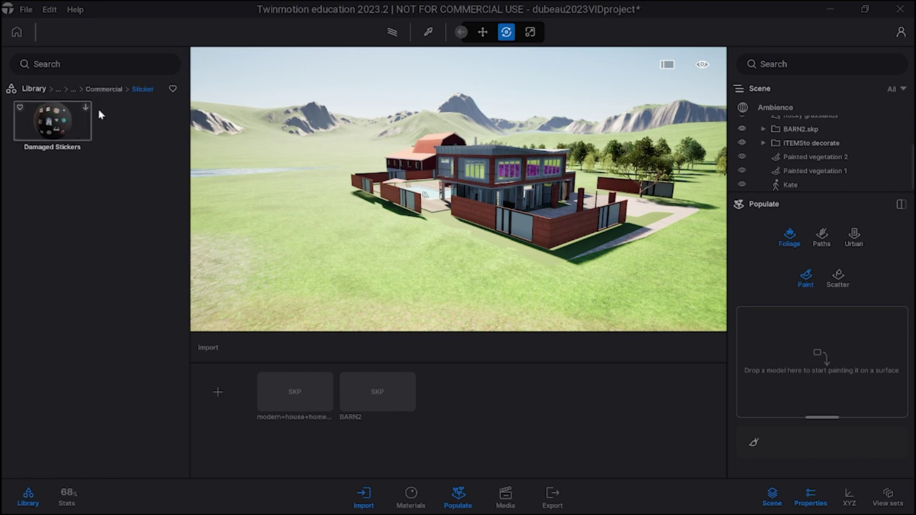
pyautogui.click(107, 89)
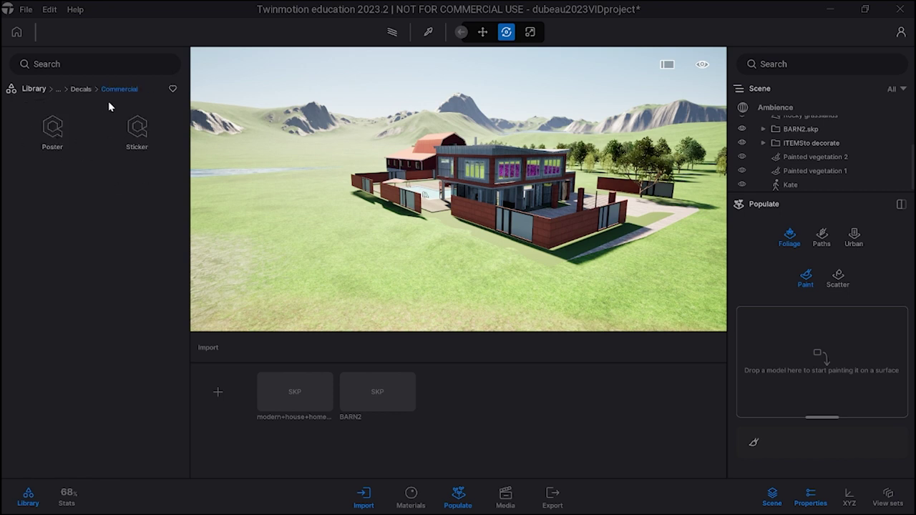
pyautogui.click(52, 123)
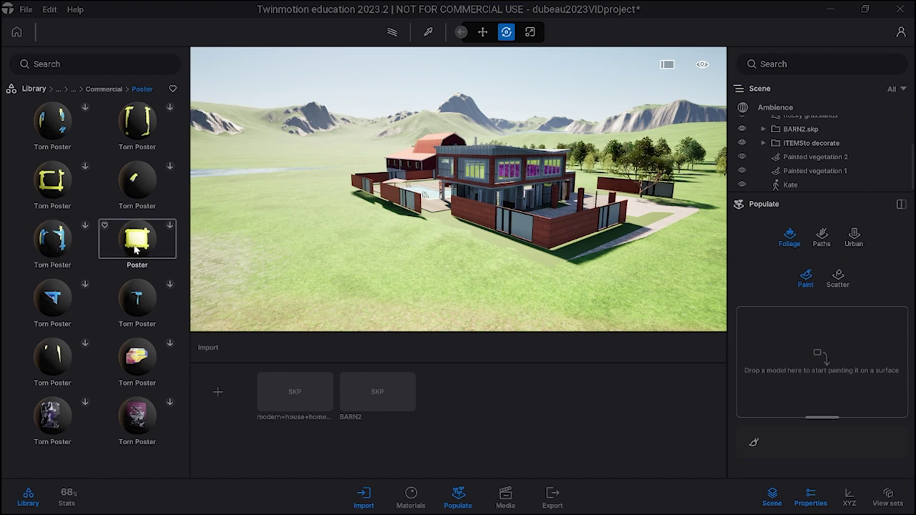
pyautogui.click(169, 405)
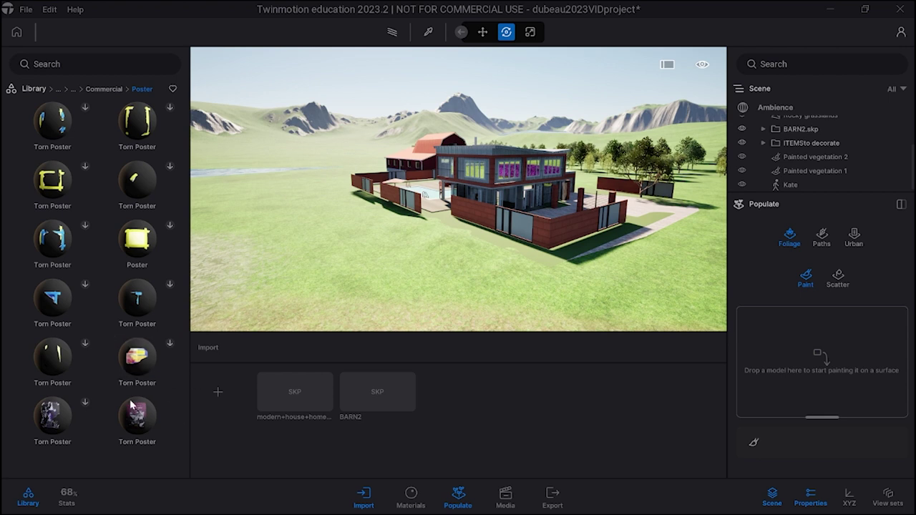
pyautogui.moveTo(137, 415); pyautogui.dragTo(478, 216)
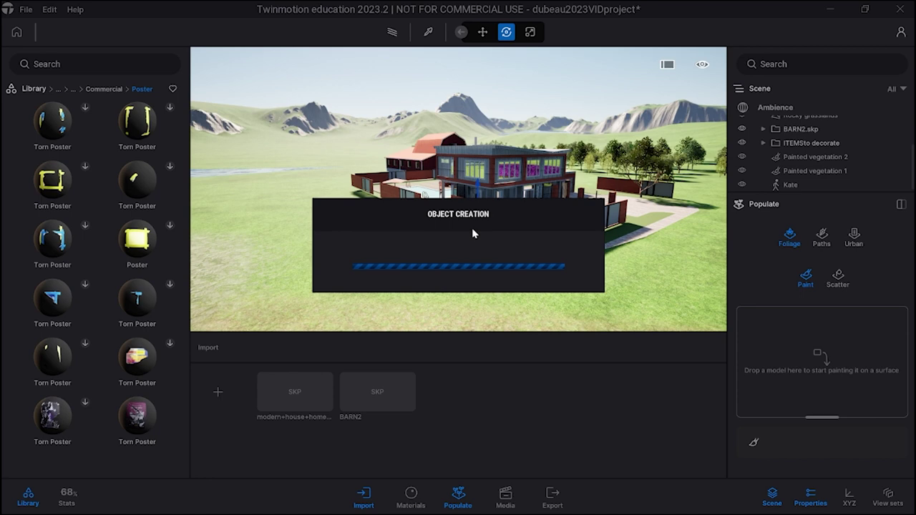
pyautogui.press('f')
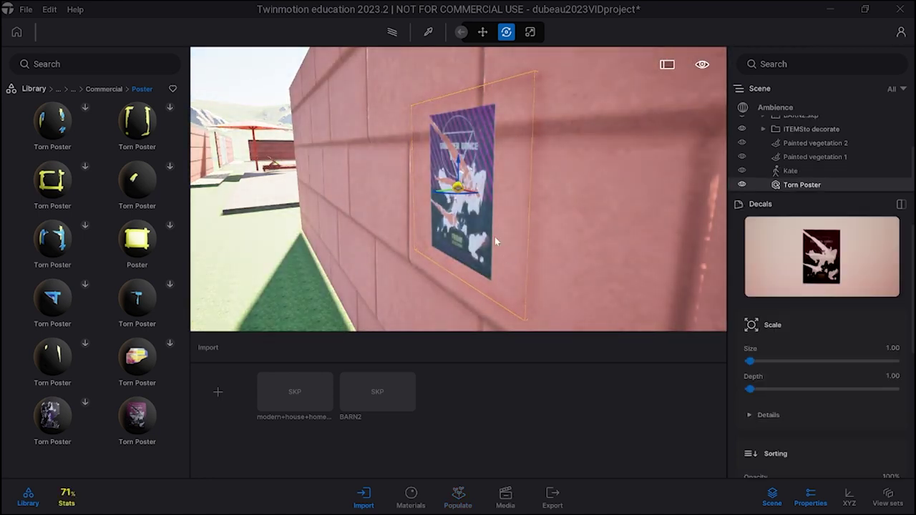
pyautogui.moveTo(495, 237); pyautogui.dragTo(530, 236, button='right')
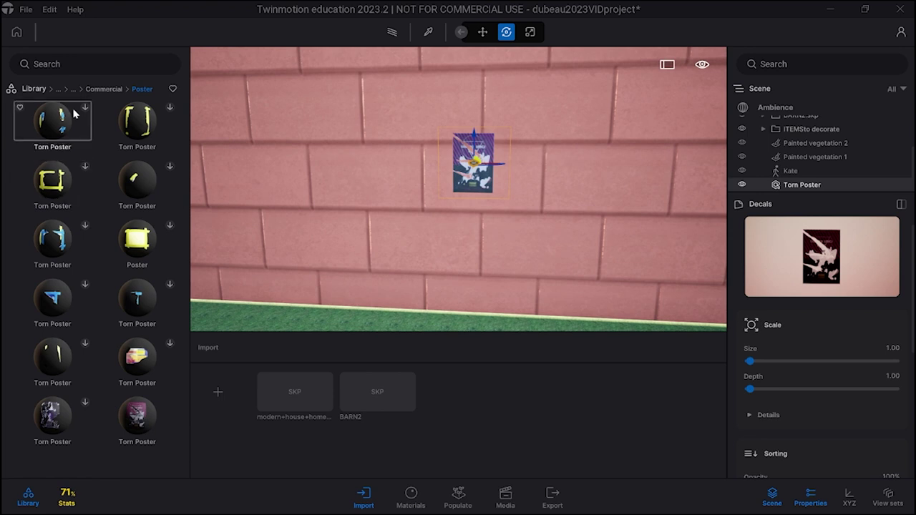
# Step: Look through the library's Materials, Objects and Tools categories
pyautogui.click(29, 89)
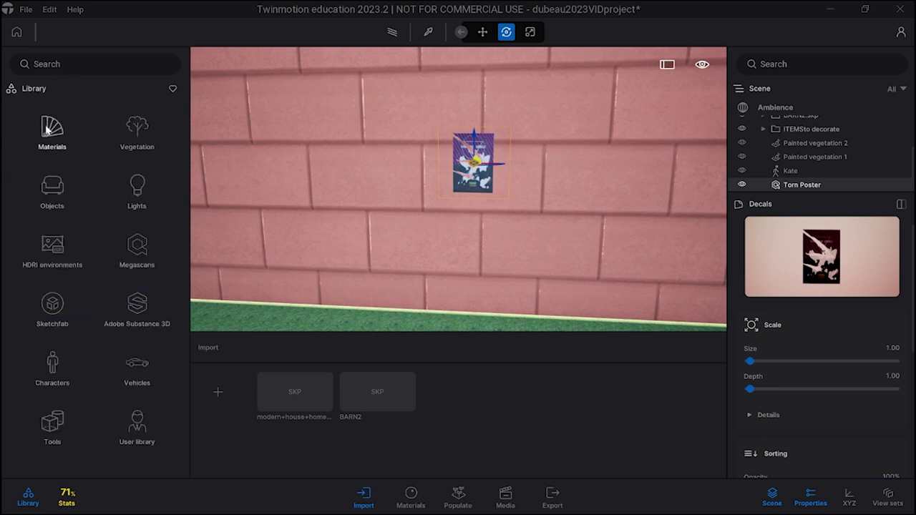
pyautogui.click(47, 128)
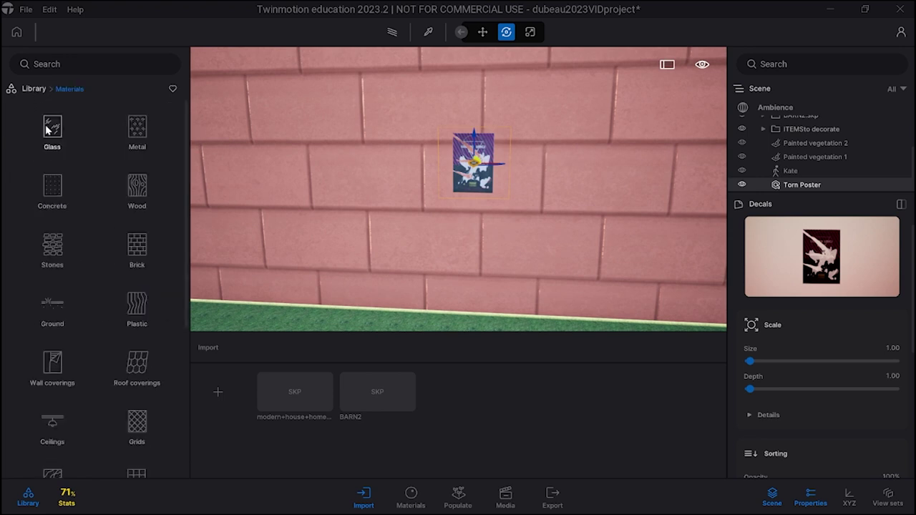
pyautogui.scroll(-2, 121, 294)
pyautogui.scroll(-5, 121, 294)
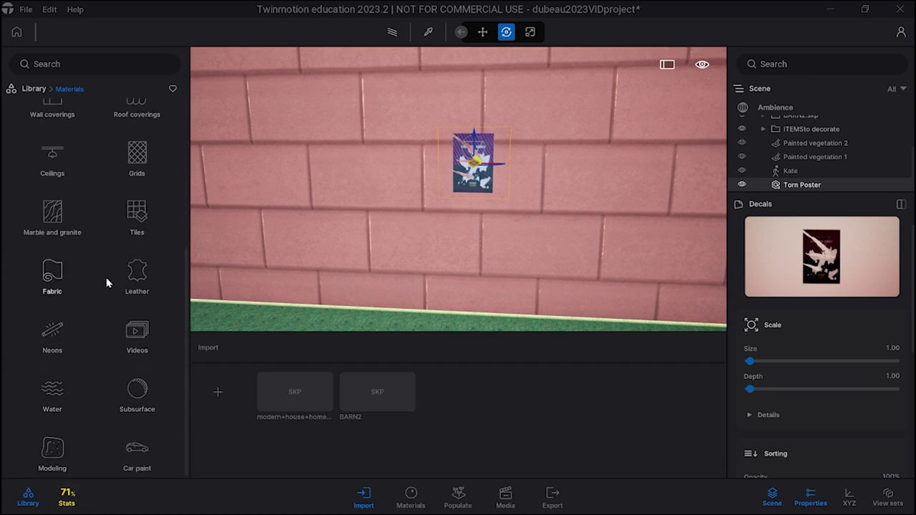
pyautogui.scroll(1, 57, 132)
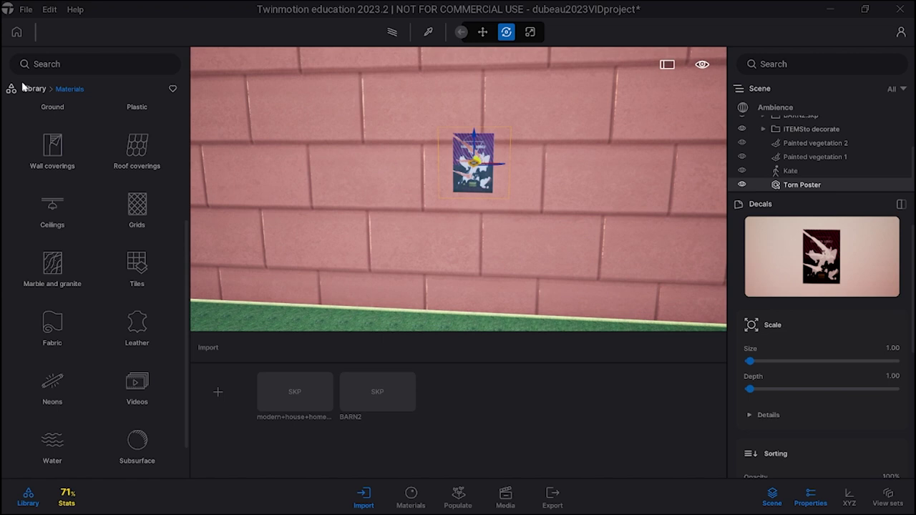
pyautogui.click(33, 89)
pyautogui.click(55, 184)
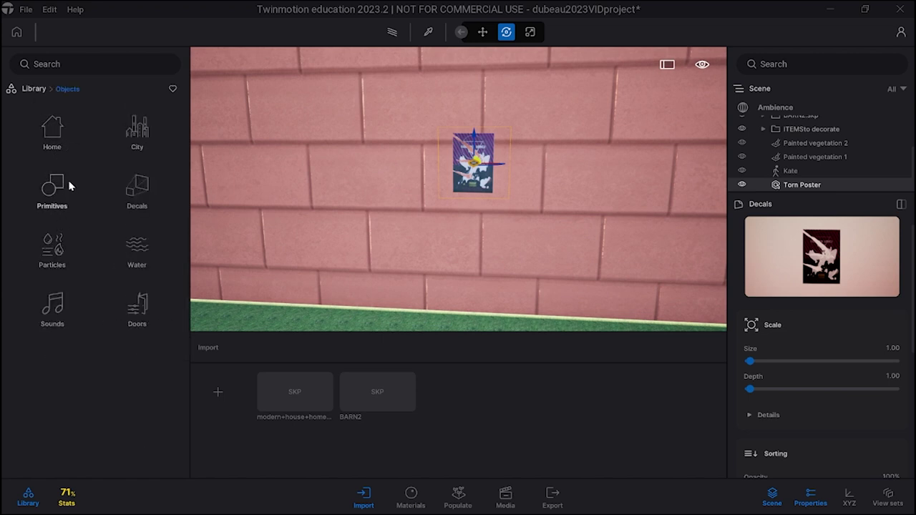
pyautogui.click(32, 89)
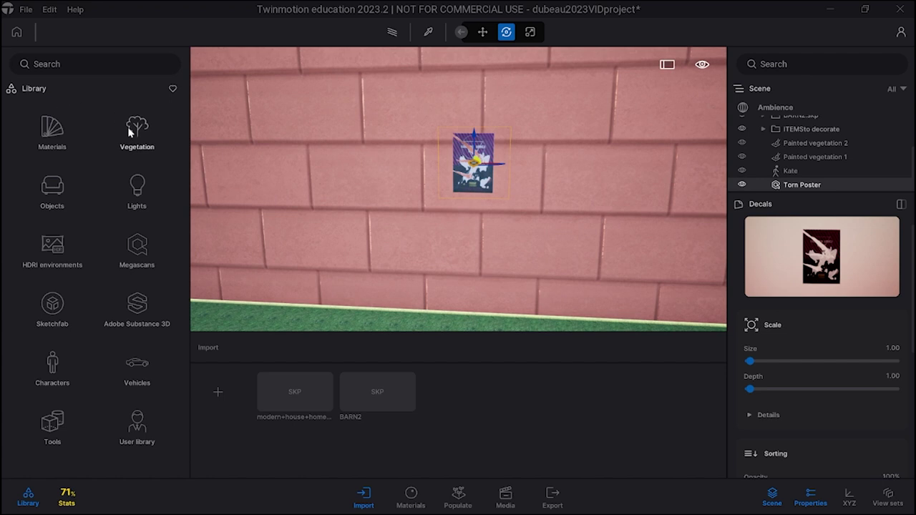
pyautogui.click(55, 422)
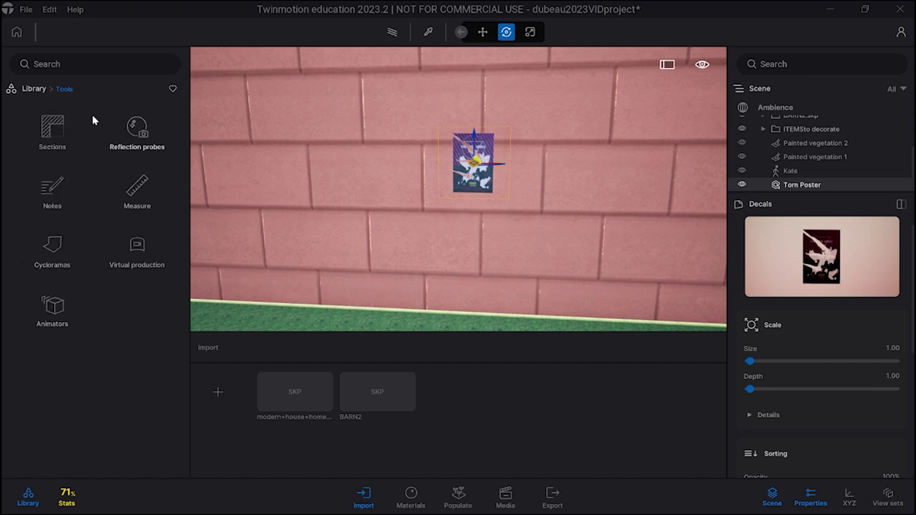
pyautogui.click(33, 89)
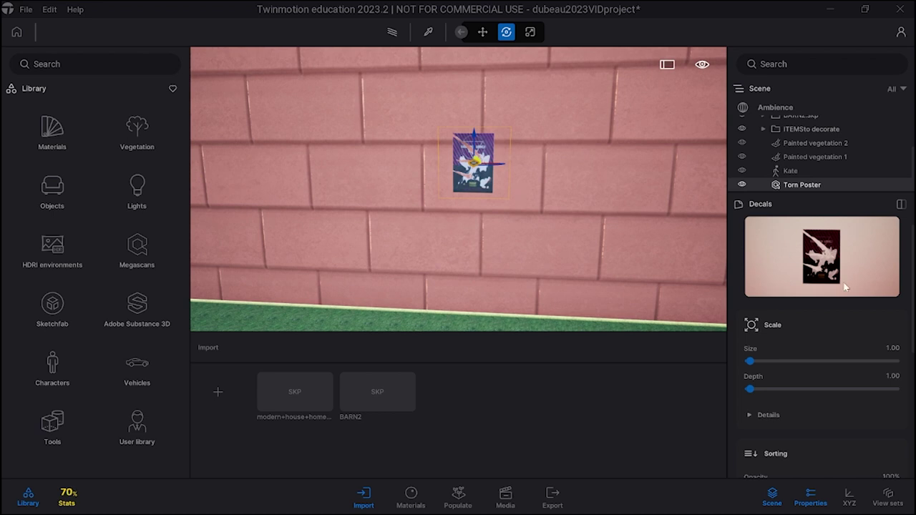
# Step: Examine the Torn Poster decal's scale, sorting, color and surface settings, and the actions available for it in the scene
pyautogui.scroll(-2, 848, 282)
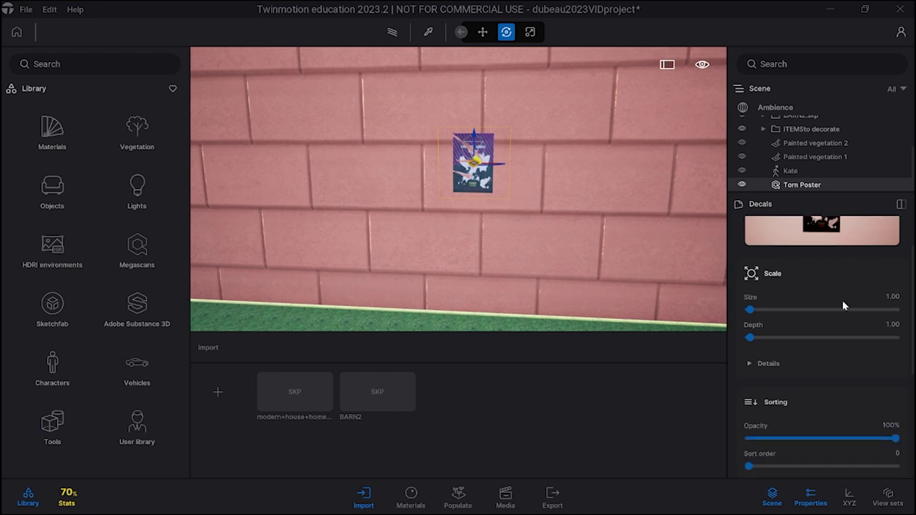
pyautogui.click(756, 364)
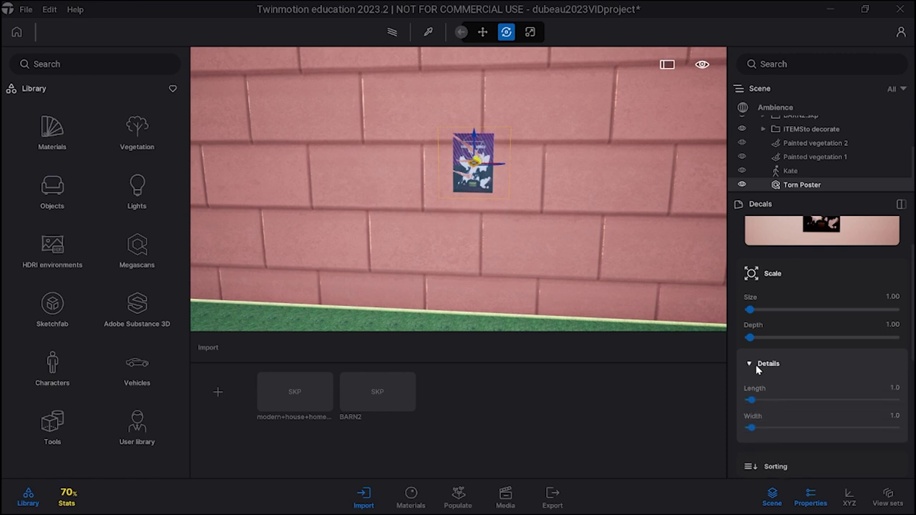
pyautogui.click(758, 364)
pyautogui.scroll(2, 845, 266)
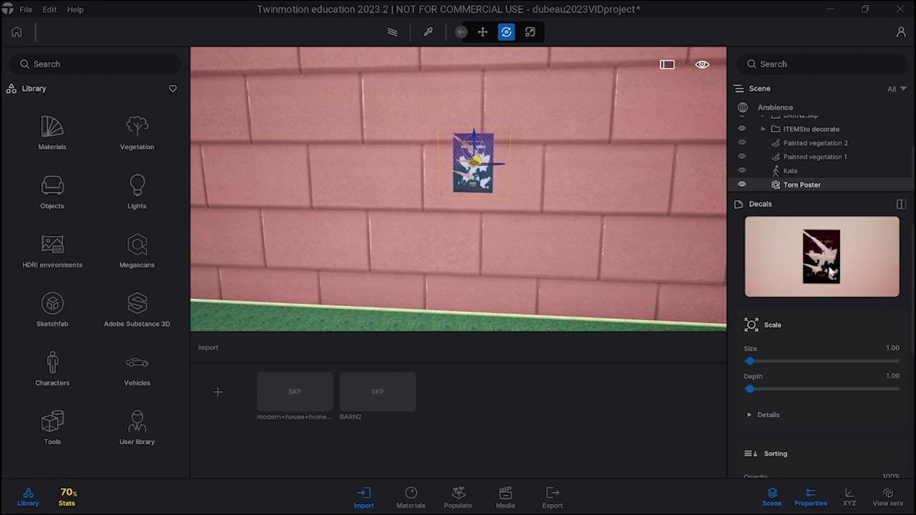
pyautogui.scroll(-2, 772, 334)
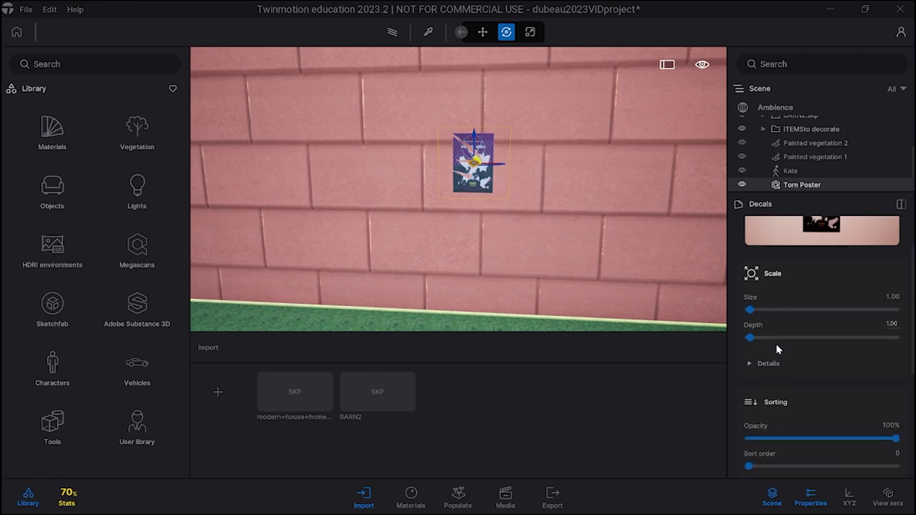
pyautogui.click(750, 346)
pyautogui.click(751, 346)
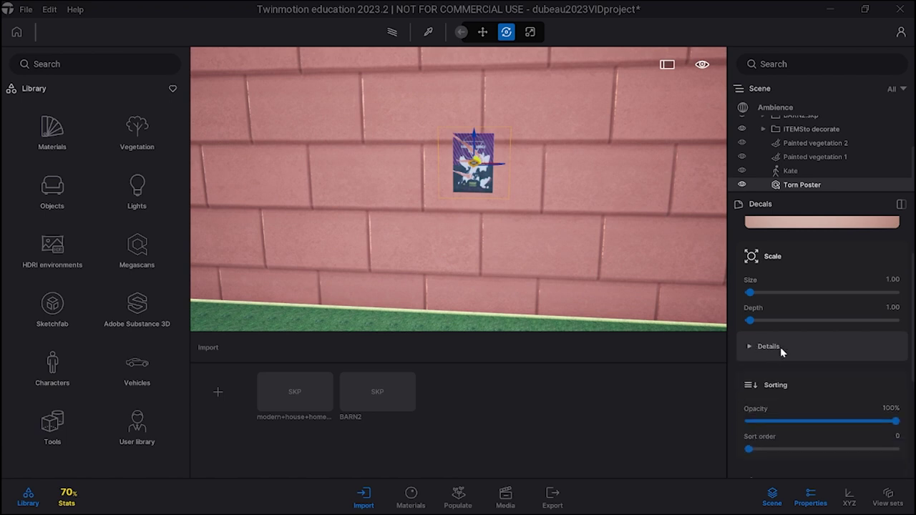
pyautogui.scroll(-5, 787, 354)
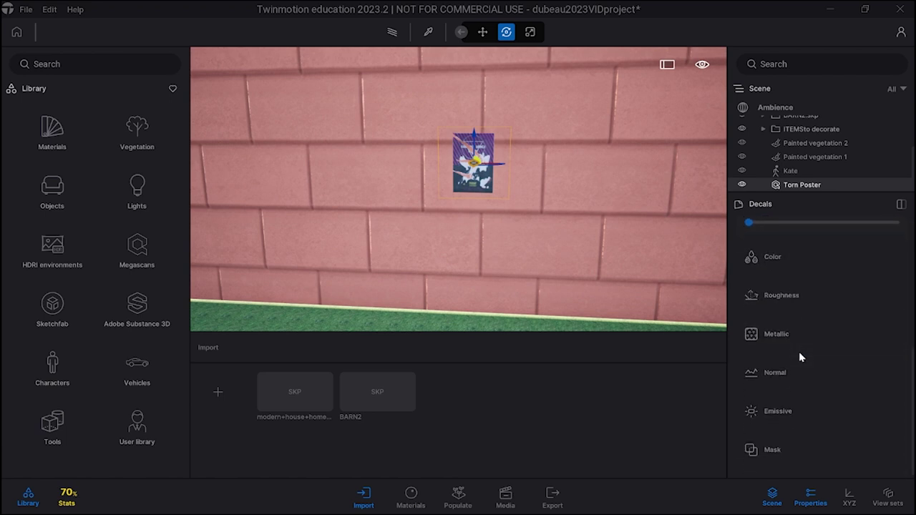
pyautogui.scroll(3, 795, 350)
pyautogui.scroll(6, 793, 349)
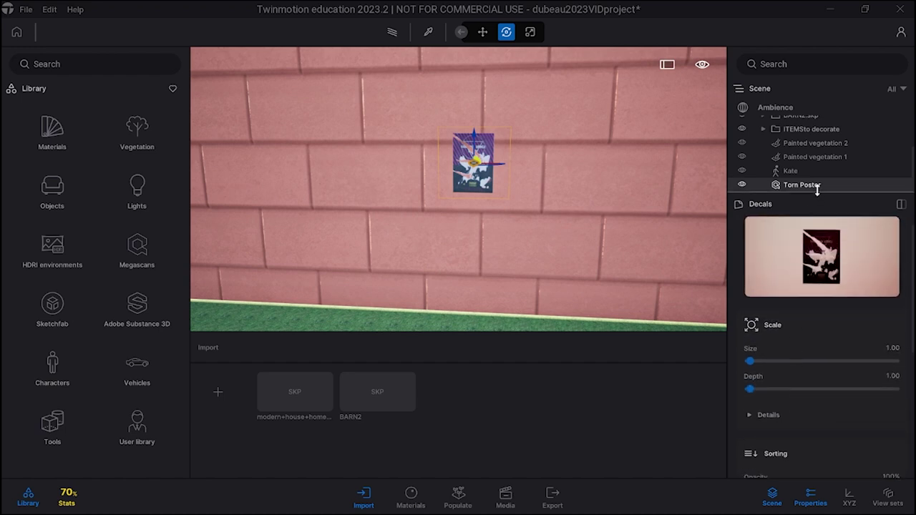
pyautogui.click(897, 186)
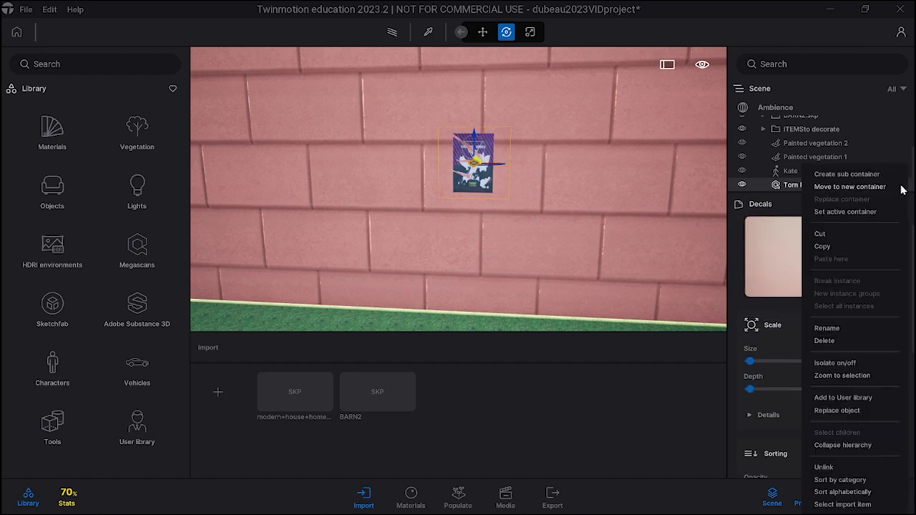
pyautogui.click(680, 378)
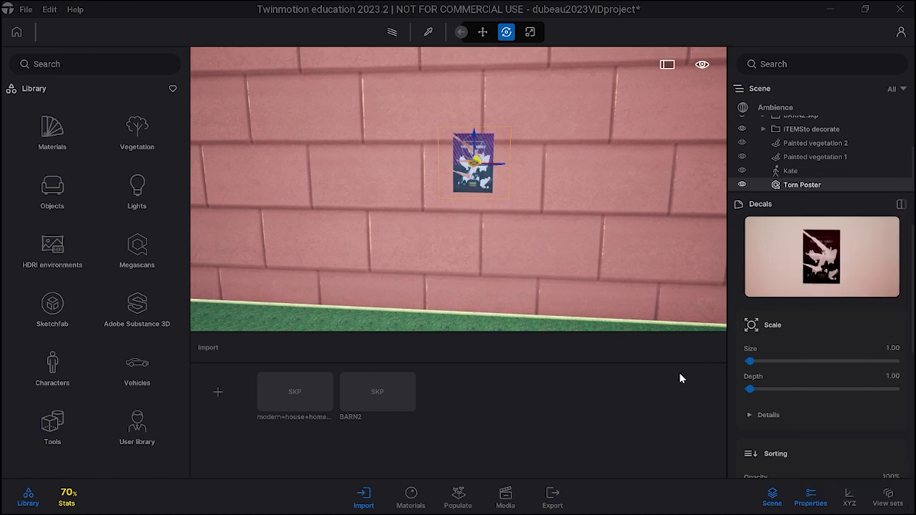
# Step: View the Torn Poster decal from an angle, and pull back to show the house, fence and surrounding lawn
pyautogui.scroll(2, 480, 160)
pyautogui.scroll(-2, 480, 160)
pyautogui.press('space')
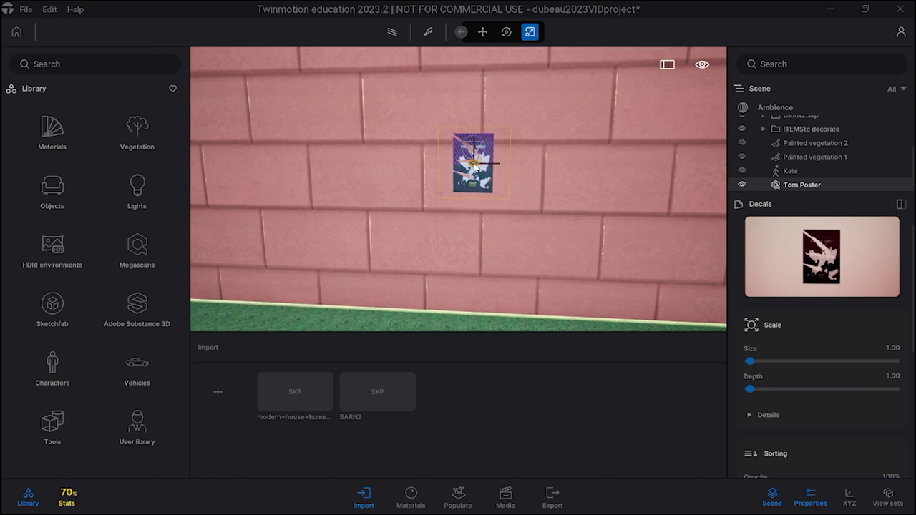
pyautogui.keyDown('shift'); pyautogui.moveTo(474, 166); pyautogui.dragTo(400, 186, button='middle'); pyautogui.keyUp('shift')
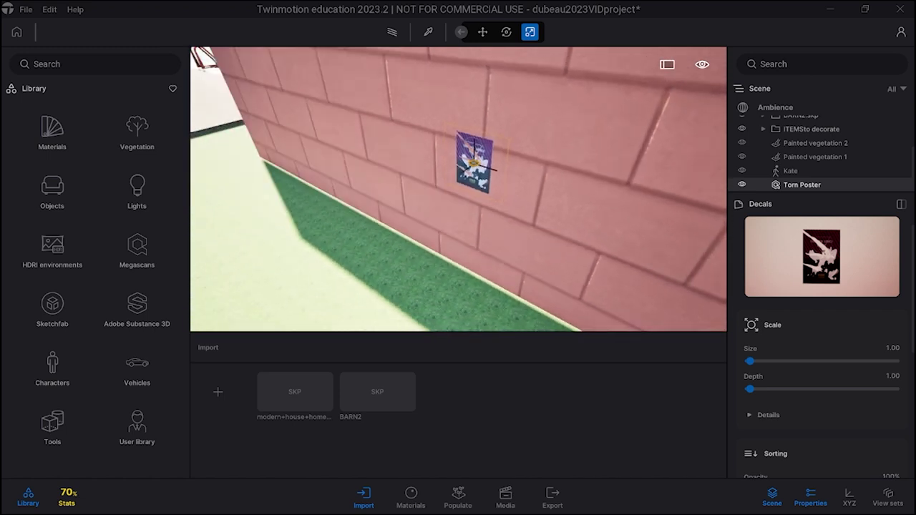
pyautogui.press('a')
pyautogui.press('s')
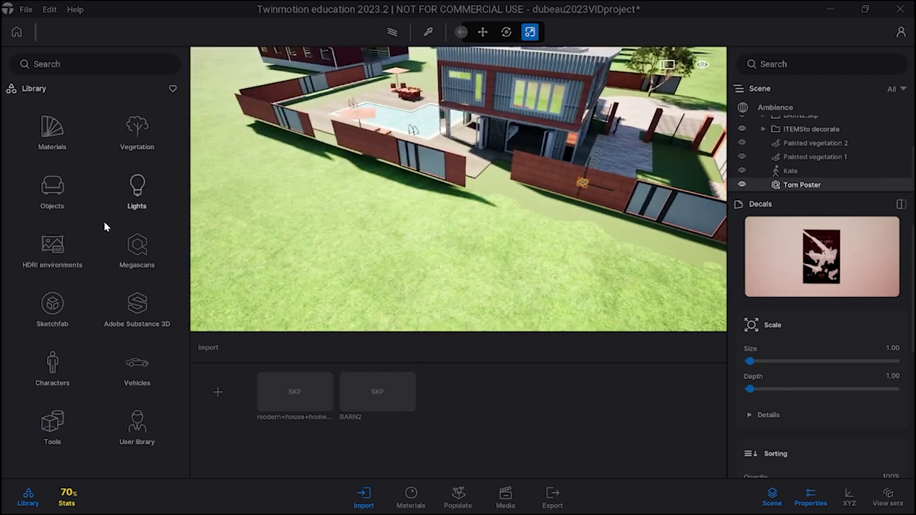
# Step: Browse the Sketchfab models in the Art & Abstract category
pyautogui.click(47, 304)
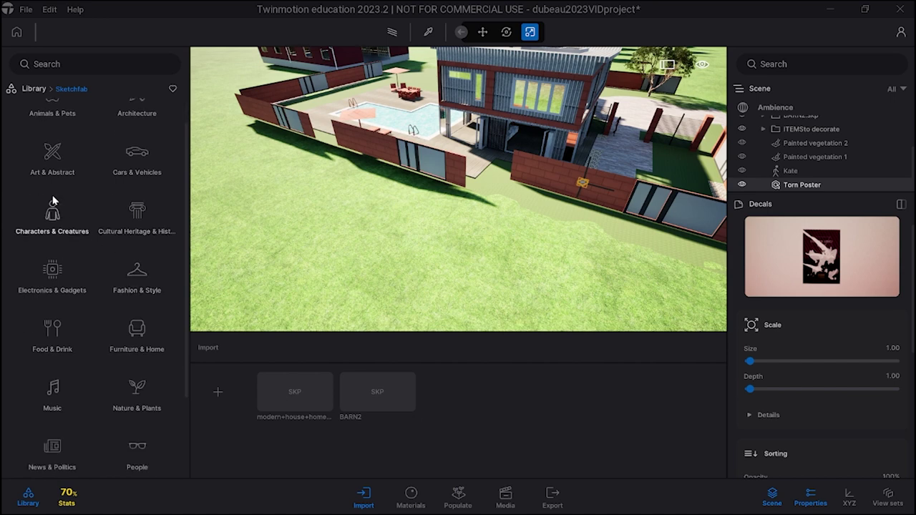
pyautogui.click(47, 175)
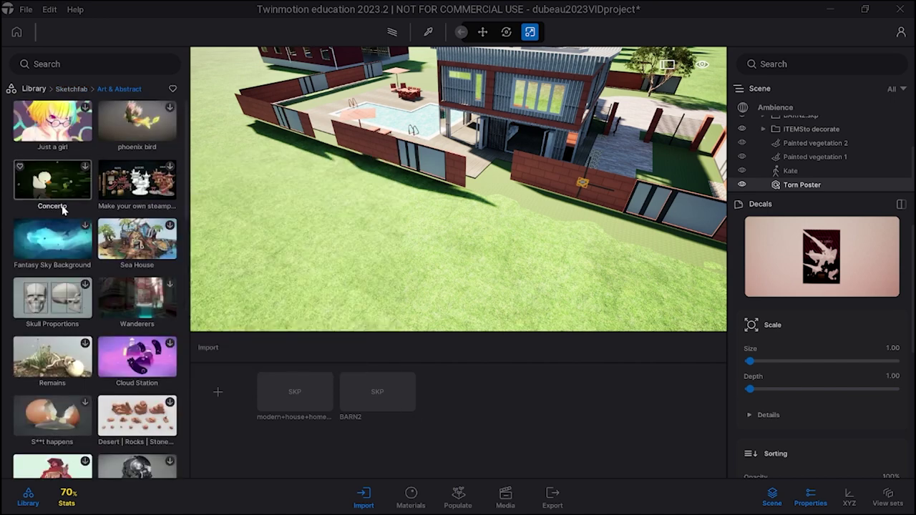
pyautogui.moveTo(81, 286)
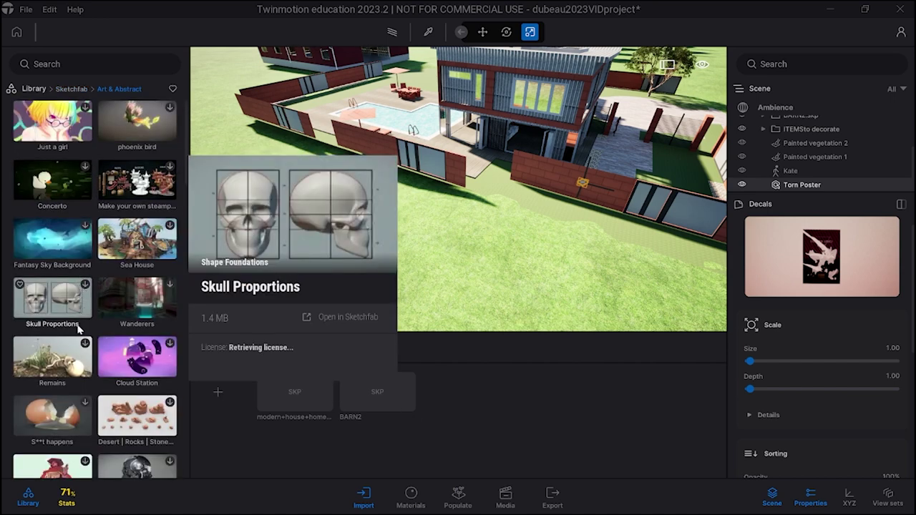
pyautogui.scroll(-3, 79, 329)
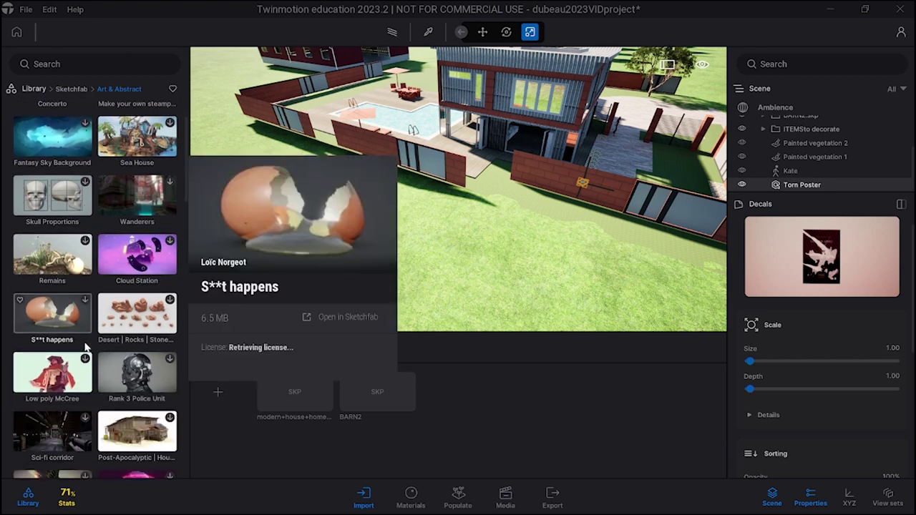
pyautogui.scroll(-2, 85, 344)
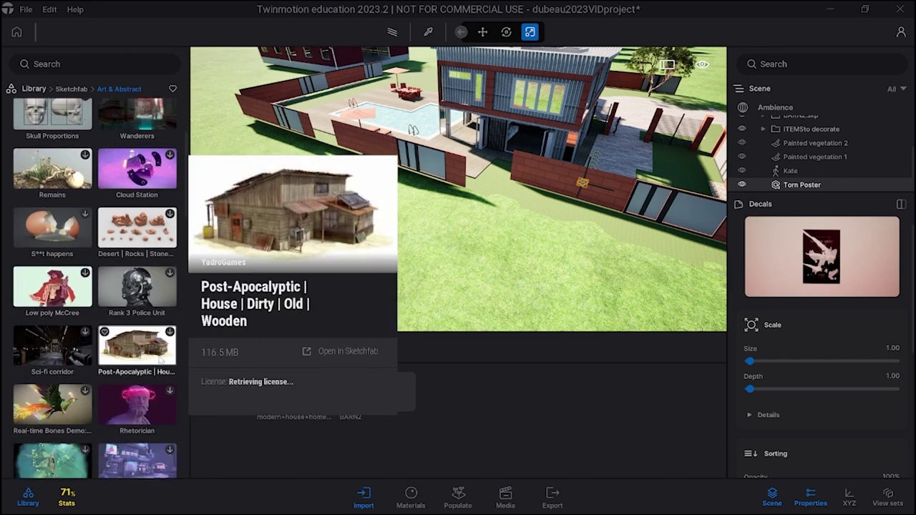
pyautogui.scroll(-4, 163, 358)
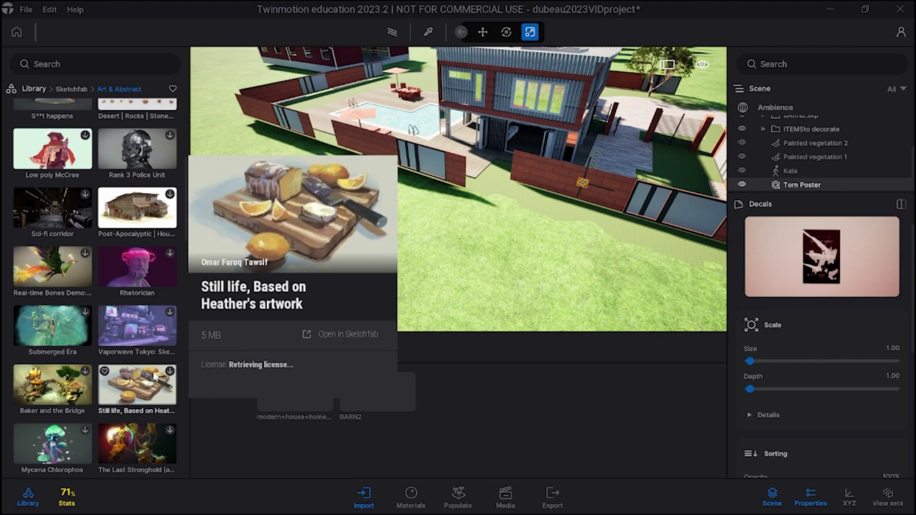
pyautogui.scroll(-3, 115, 354)
pyautogui.scroll(6, 114, 351)
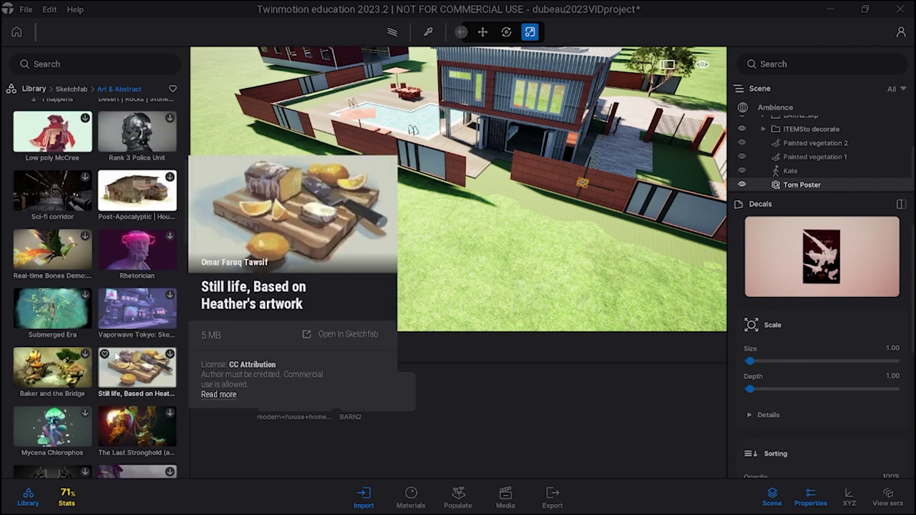
pyautogui.scroll(4, 114, 350)
pyautogui.click(79, 88)
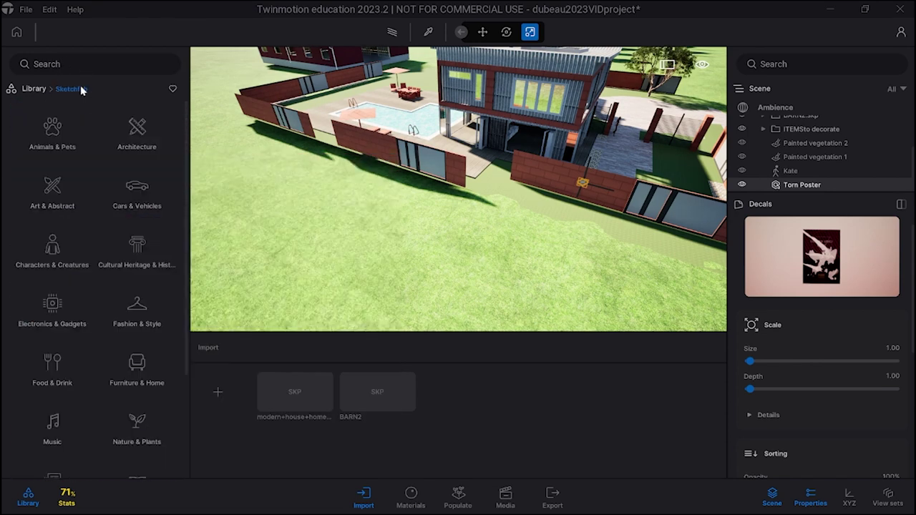
# Step: Look through the Sketchfab models in the Architecture category
pyautogui.click(139, 140)
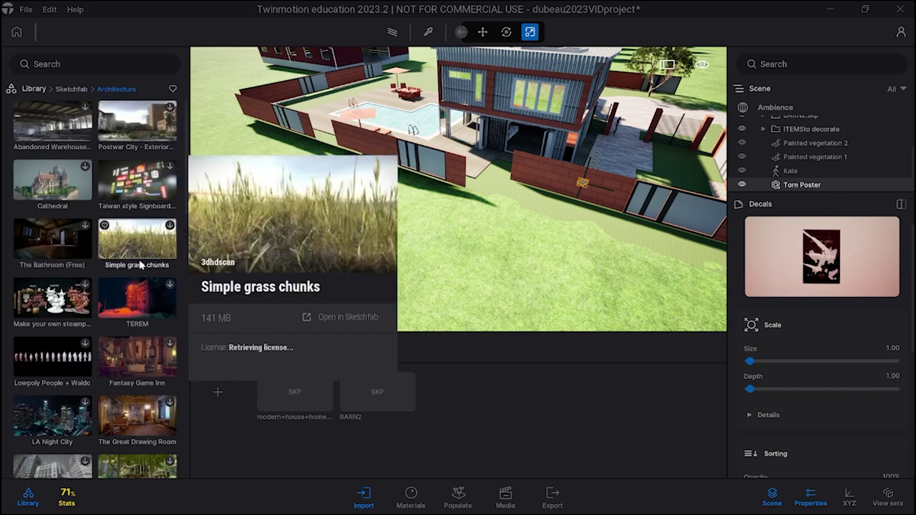
pyautogui.scroll(-4, 142, 259)
pyautogui.scroll(-3, 141, 265)
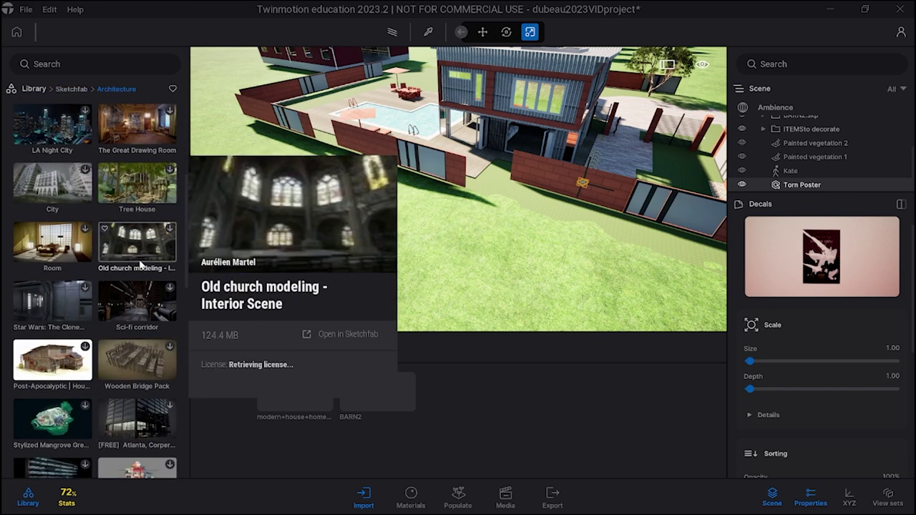
pyautogui.click(71, 89)
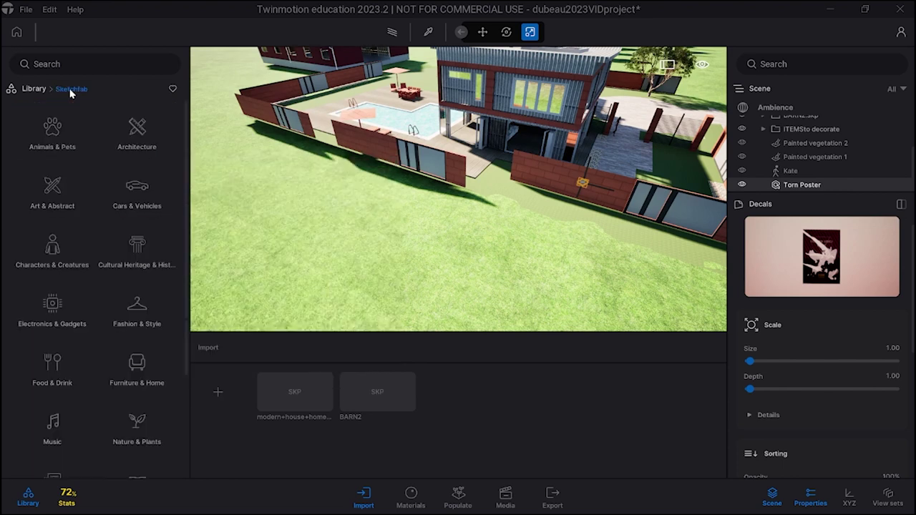
# Step: Look through the Sketchfab categories and the models offered under People
pyautogui.scroll(-1, 61, 329)
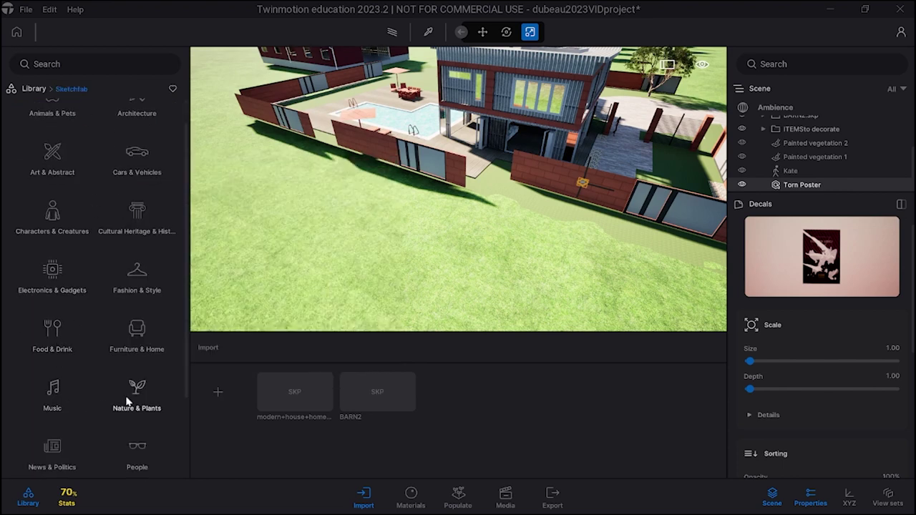
pyautogui.scroll(-1, 130, 358)
pyautogui.click(143, 424)
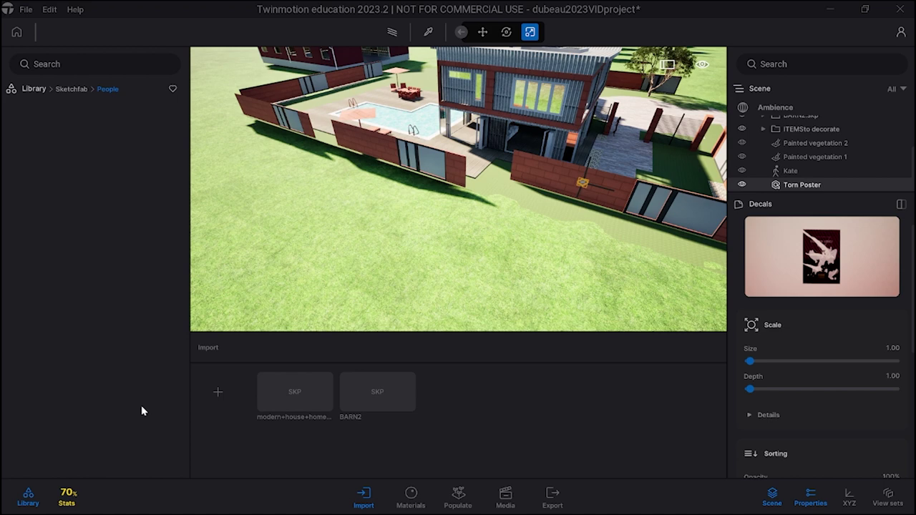
pyautogui.moveTo(132, 141)
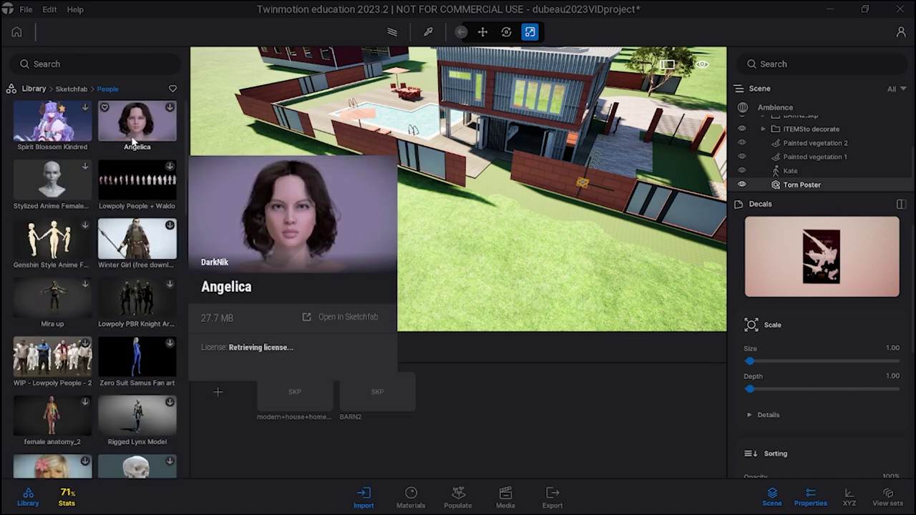
pyautogui.click(71, 89)
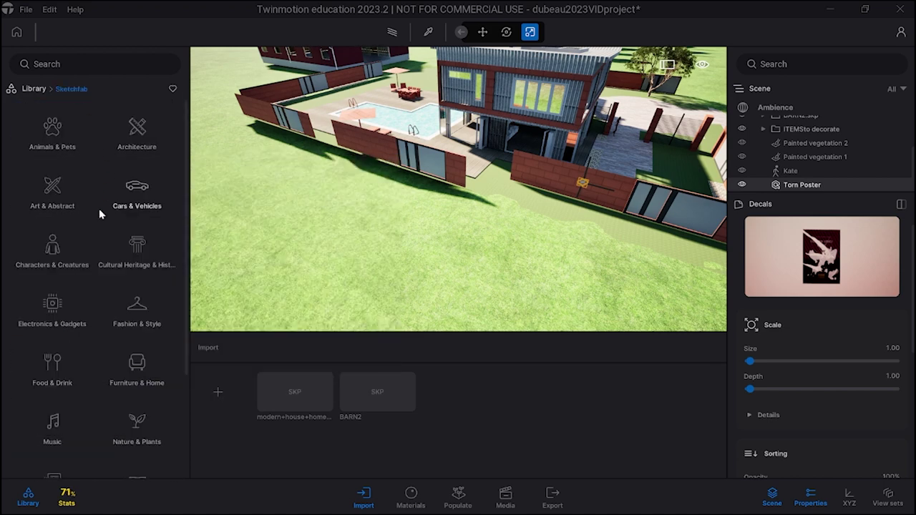
pyautogui.scroll(-2, 64, 376)
pyautogui.scroll(-2, 76, 390)
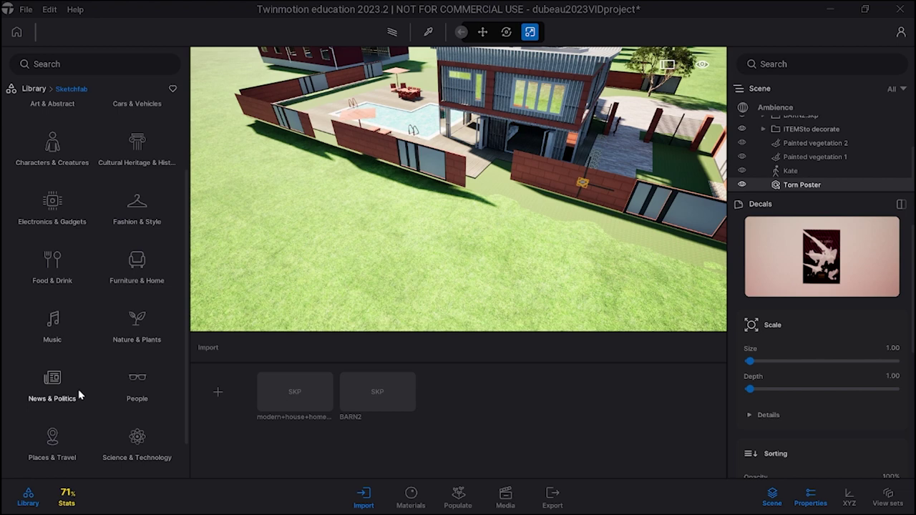
pyautogui.click(135, 394)
pyautogui.moveTo(138, 392)
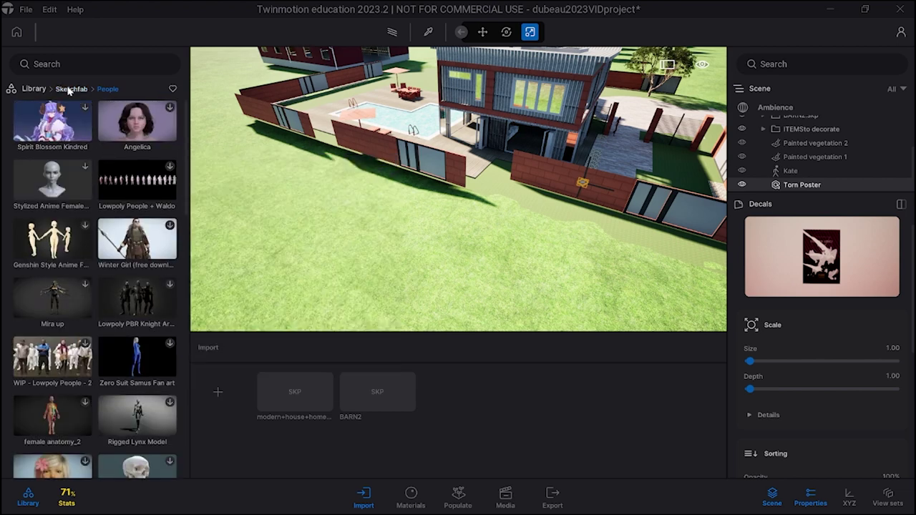
pyautogui.click(68, 88)
# Step: Place the Honda CB 750 F Super Sport motorcycle from Sketchfab's Sports & Fitness category on the lawn outside the brick fence
pyautogui.scroll(-2, 106, 309)
pyautogui.scroll(-1, 106, 310)
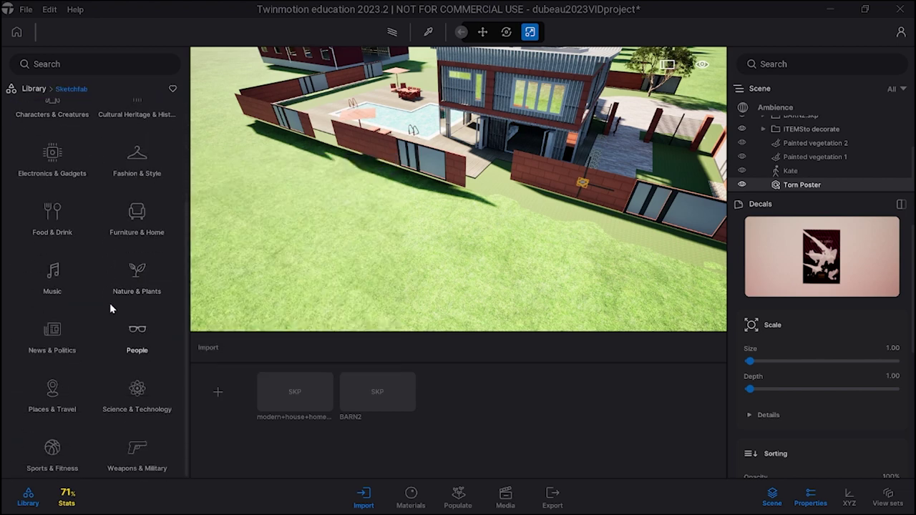
pyautogui.click(60, 449)
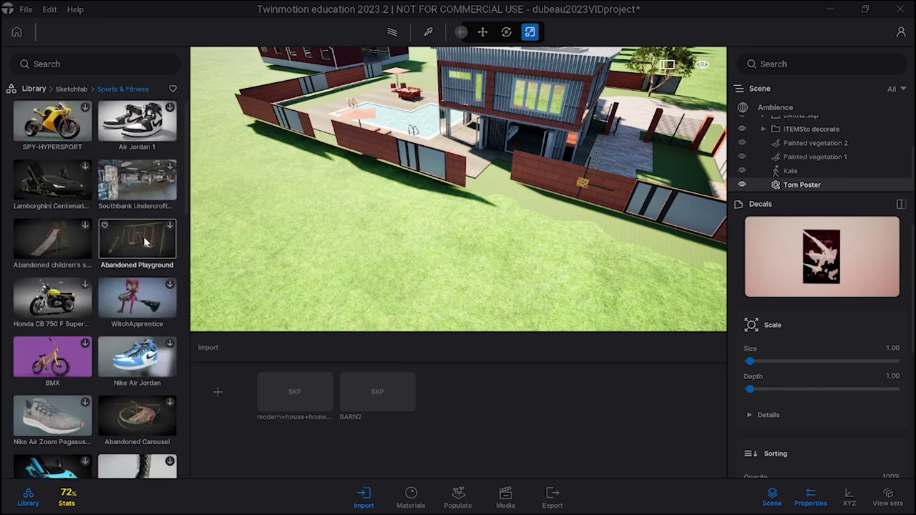
pyautogui.moveTo(81, 111)
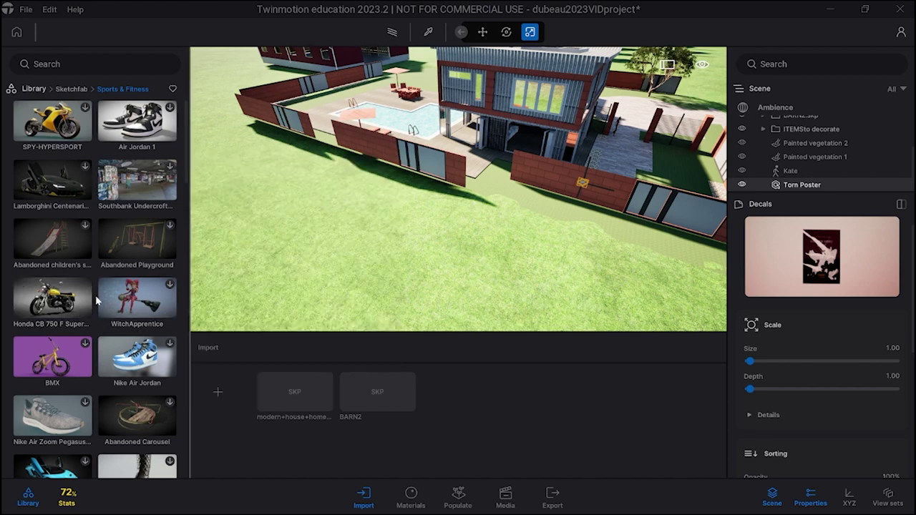
pyautogui.moveTo(63, 292); pyautogui.dragTo(481, 227)
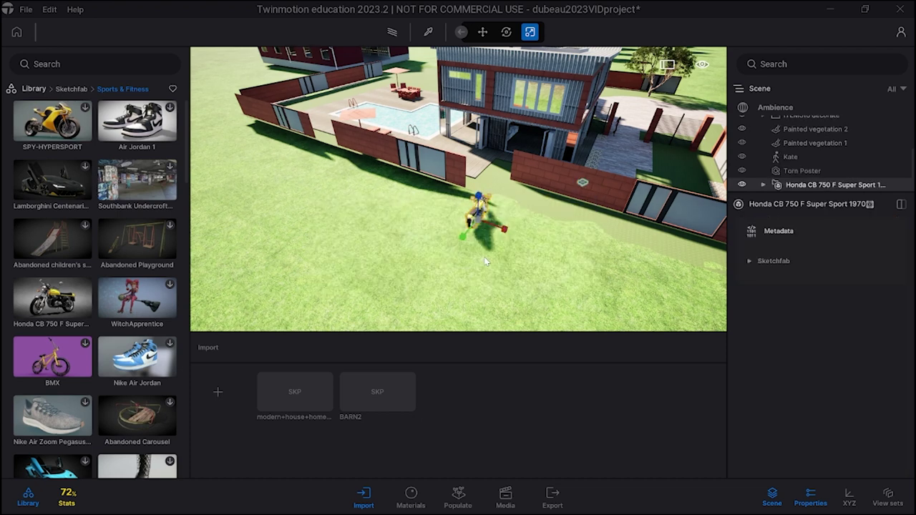
# Step: Examine the placed motorcycle and its surroundings on the lawn from several sides
pyautogui.press('f')
pyautogui.moveTo(567, 241); pyautogui.dragTo(445, 220, button='right')
pyautogui.press('s')
pyautogui.press('w')
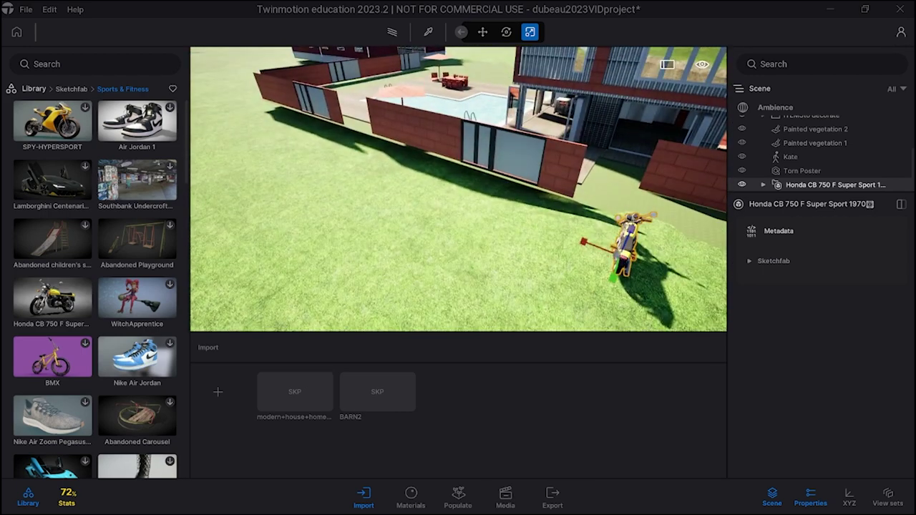
pyautogui.press('d')
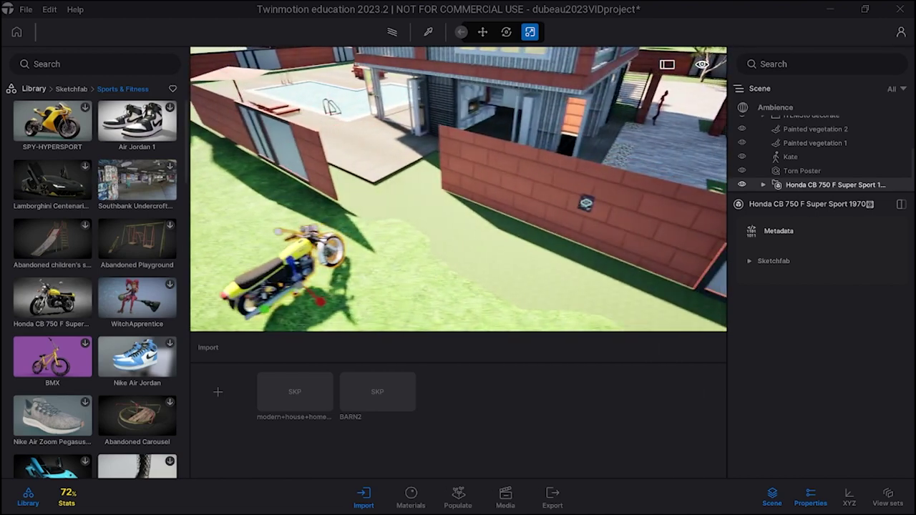
pyautogui.moveTo(472, 222); pyautogui.dragTo(376, 219, button='right')
pyautogui.press('s')
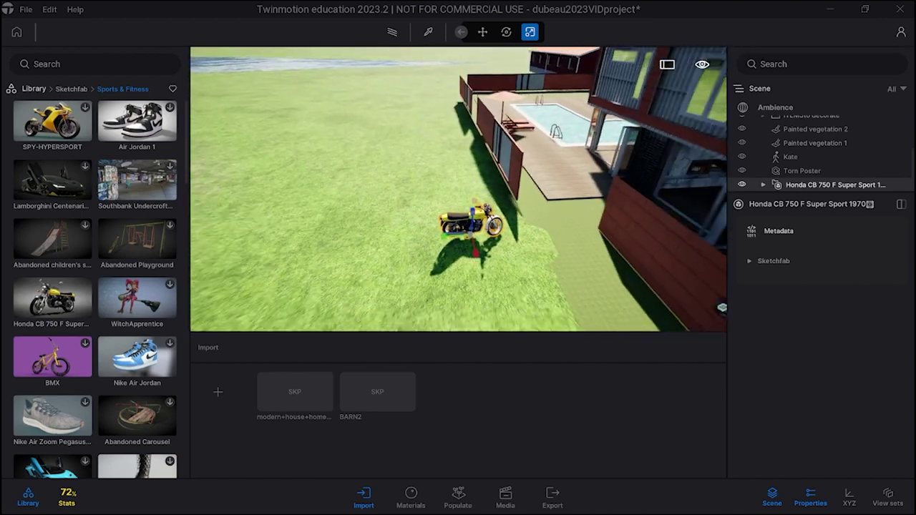
pyautogui.press('d')
pyautogui.moveTo(572, 270); pyautogui.dragTo(426, 246, button='right')
pyautogui.moveTo(651, 318); pyautogui.dragTo(596, 242)
pyautogui.press('w')
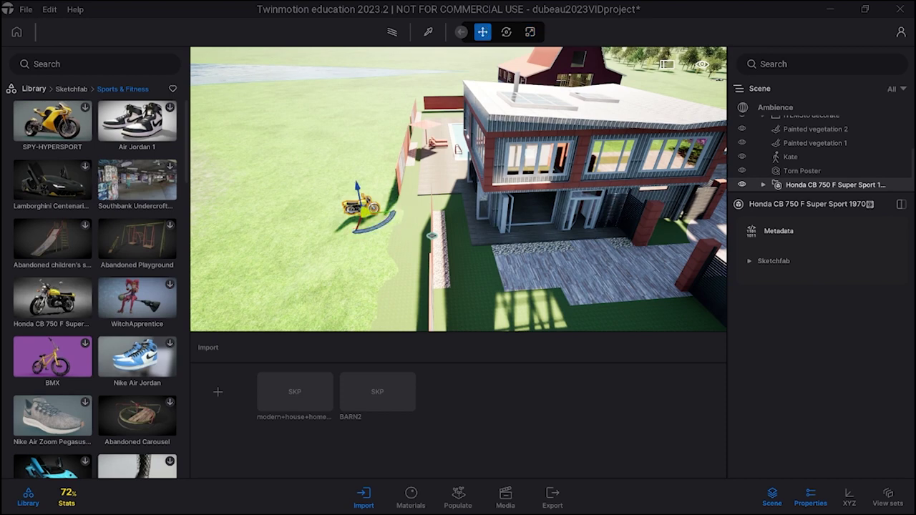
# Step: Move the motorcycle from the lawn onto the paved driveway beside the house and fine-tune its position there
pyautogui.keyDown('shift'); pyautogui.moveTo(315, 232); pyautogui.dragTo(404, 234, button='middle'); pyautogui.keyUp('shift')
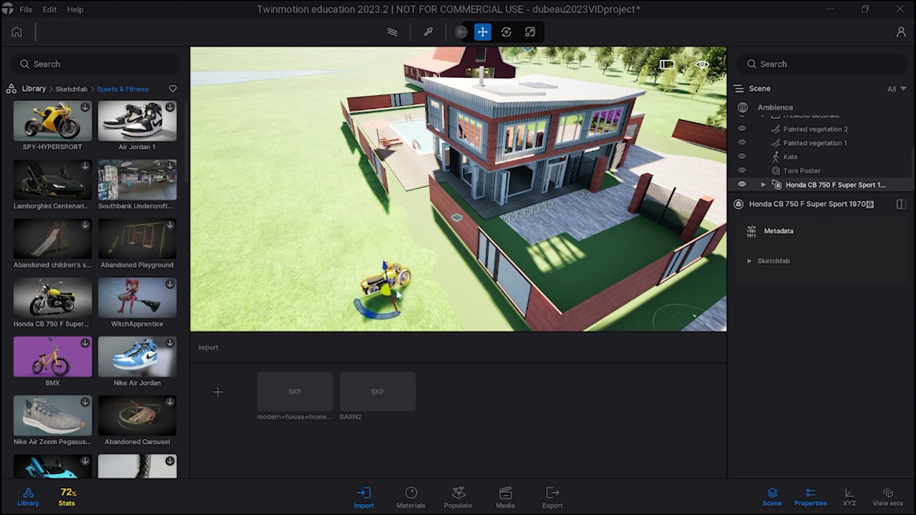
pyautogui.scroll(-5, 371, 300)
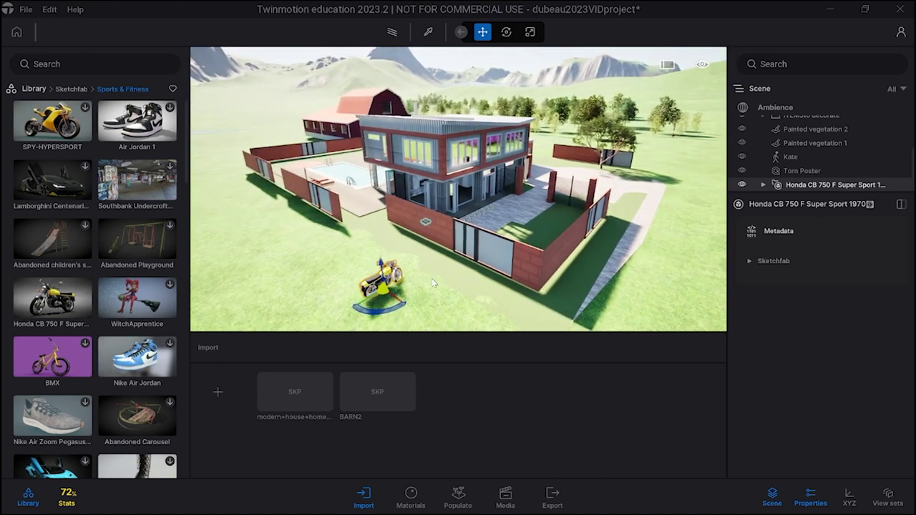
pyautogui.keyDown('shift'); pyautogui.moveTo(369, 301); pyautogui.dragTo(375, 302, button='middle'); pyautogui.keyUp('shift')
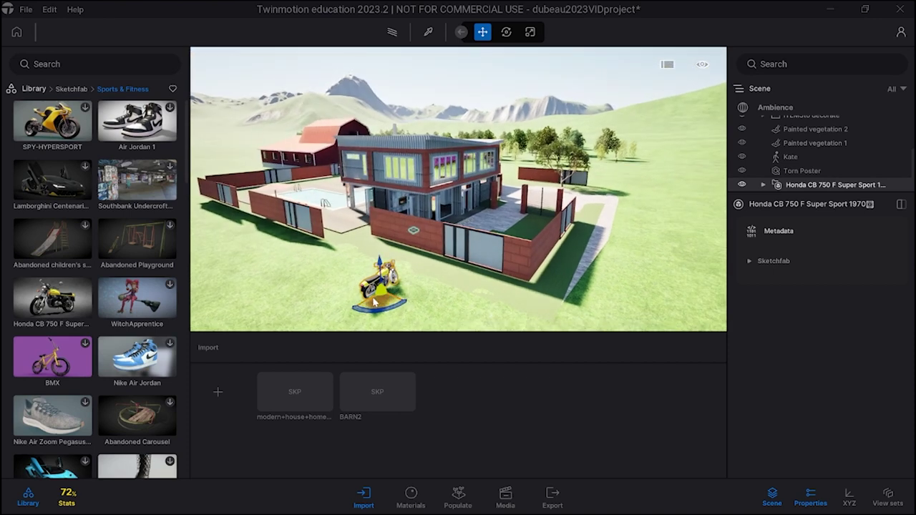
pyautogui.moveTo(370, 302); pyautogui.dragTo(428, 276)
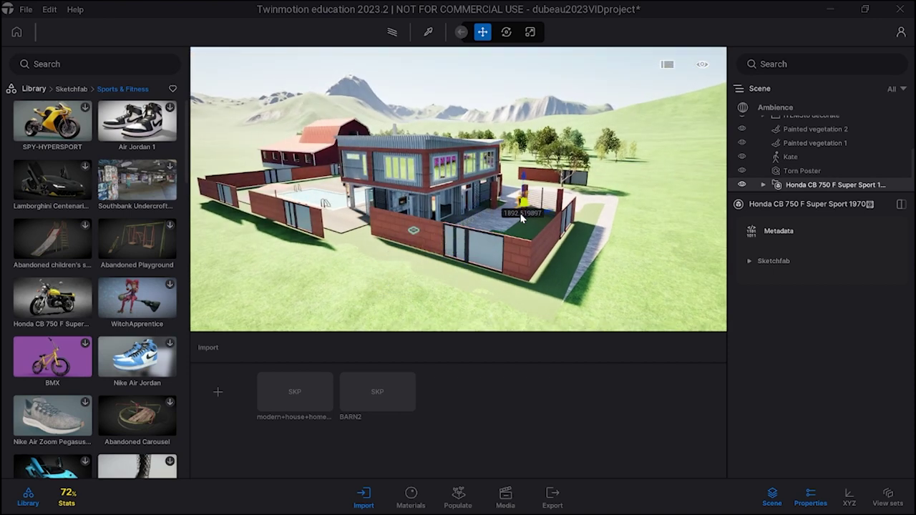
pyautogui.moveTo(522, 219); pyautogui.dragTo(541, 208)
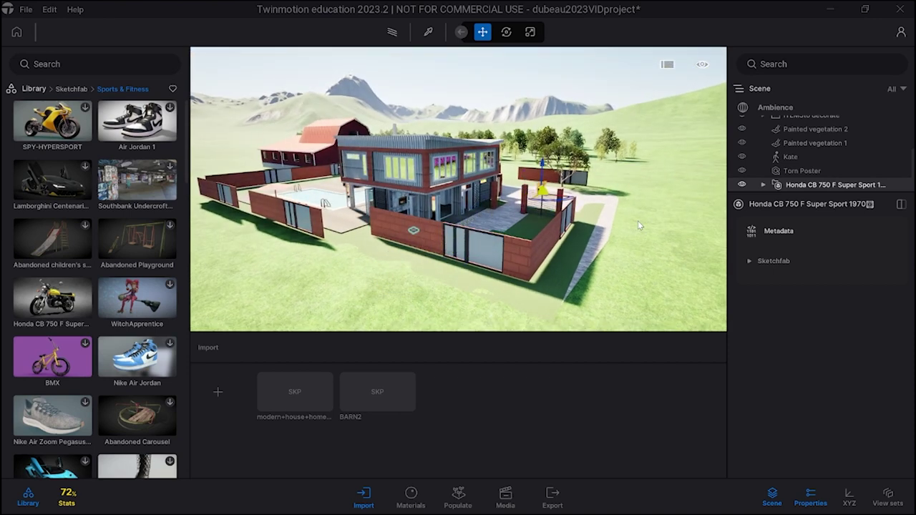
pyautogui.press('f')
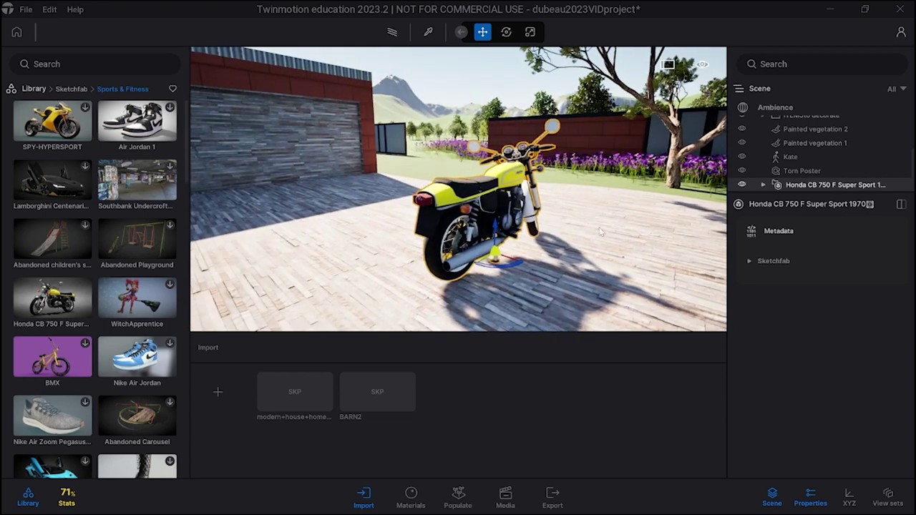
pyautogui.moveTo(499, 227); pyautogui.dragTo(497, 236)
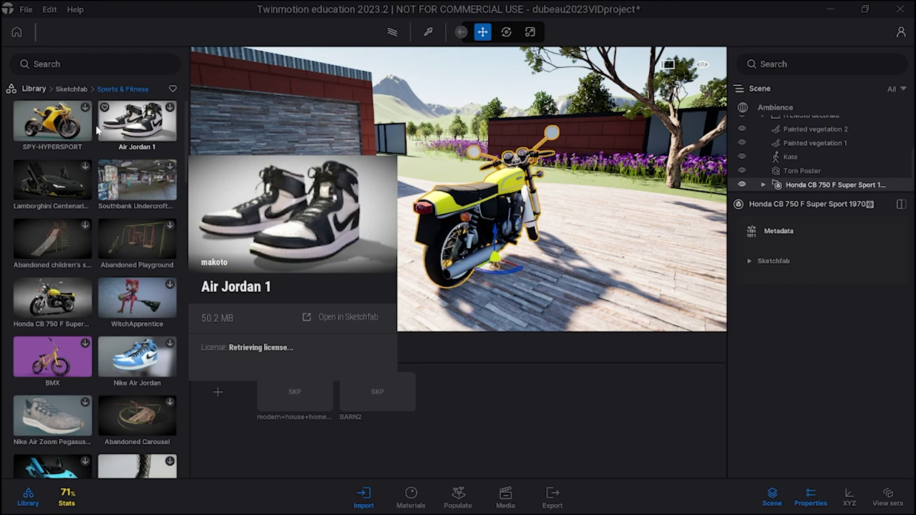
# Step: Place the Motorbike 01 model from the Two-wheeled vehicles category on the driveway beside the yellow Honda
pyautogui.click(34, 89)
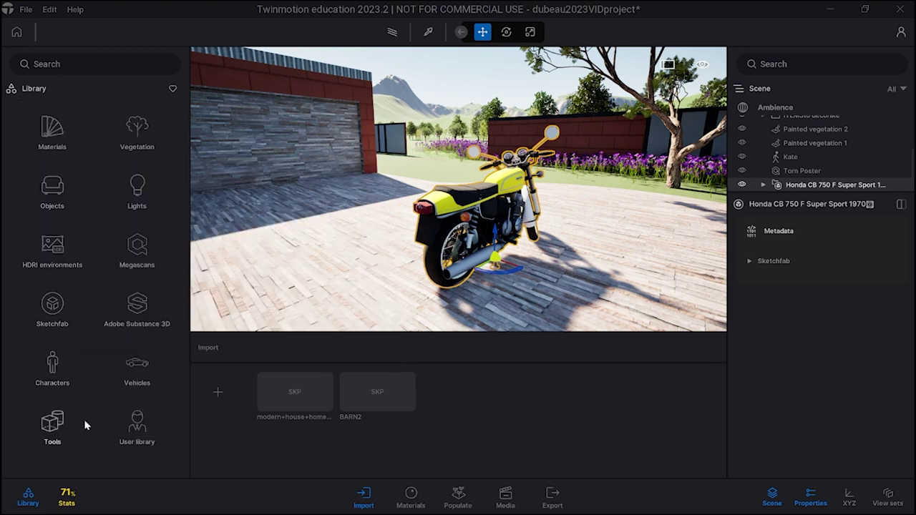
pyautogui.click(136, 369)
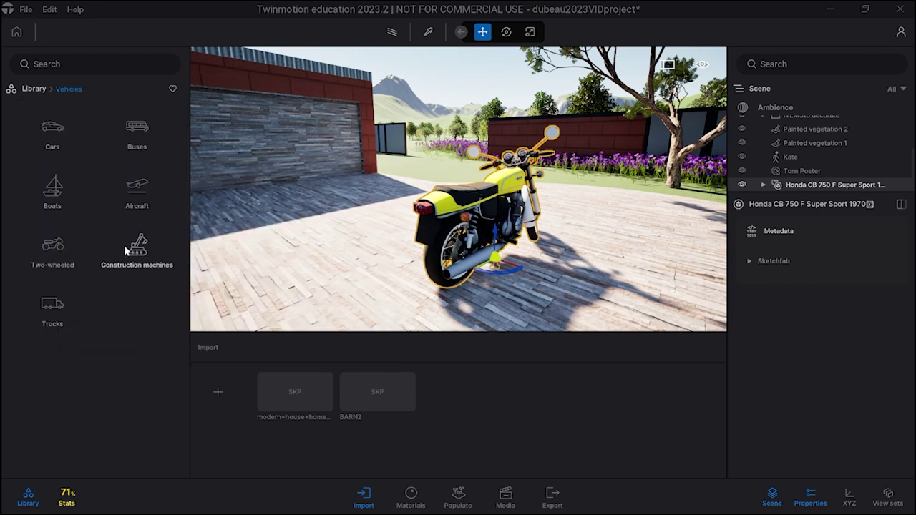
pyautogui.click(58, 254)
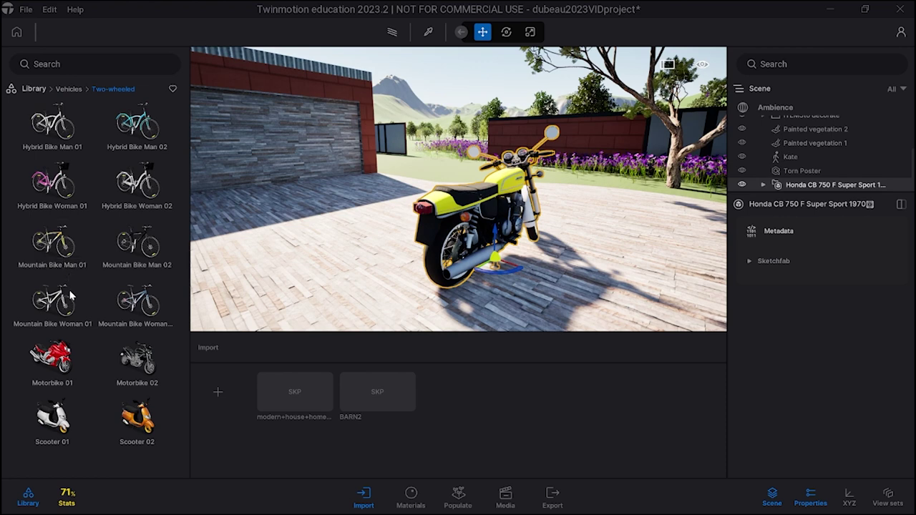
pyautogui.moveTo(332, 281); pyautogui.dragTo(616, 234)
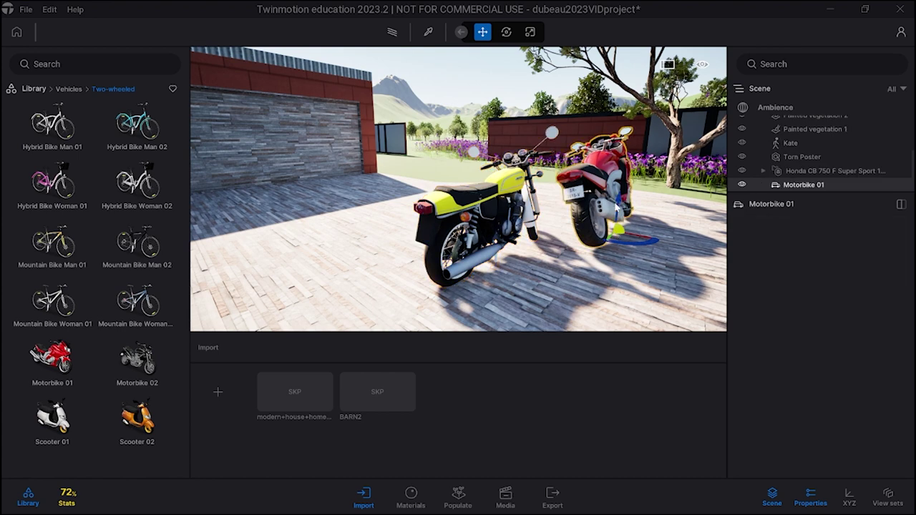
pyautogui.keyDown('shift'); pyautogui.moveTo(616, 207); pyautogui.dragTo(618, 205, button='middle'); pyautogui.keyUp('shift')
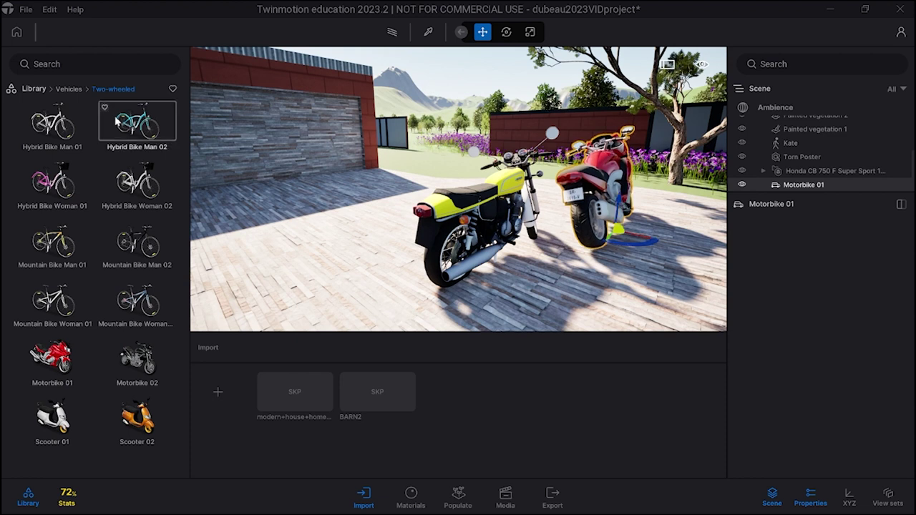
pyautogui.click(72, 90)
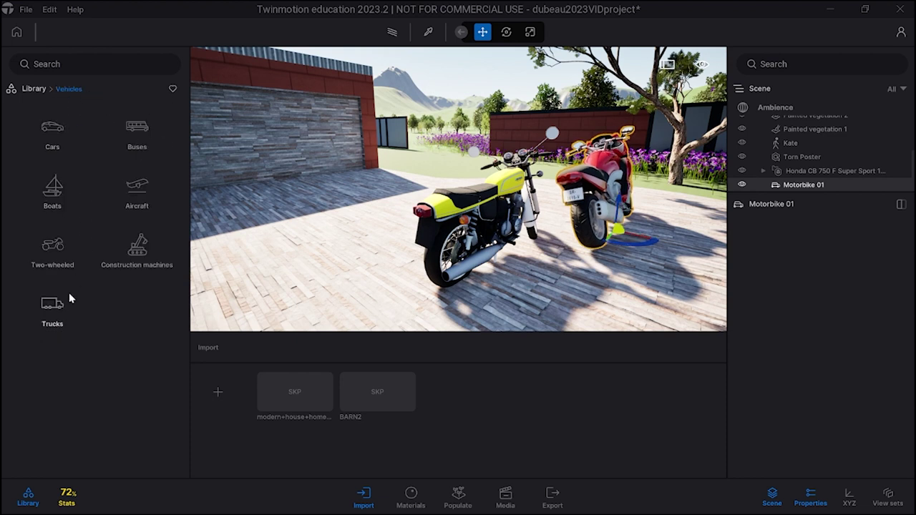
pyautogui.click(35, 90)
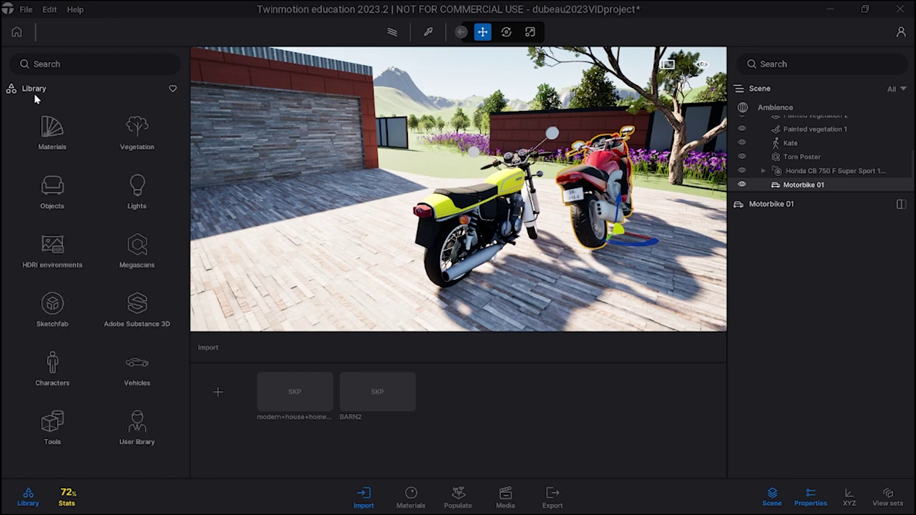
# Step: Apply the Lake 02 water material from the library's Water category to the swimming pool
pyautogui.moveTo(331, 220); pyautogui.dragTo(302, 213, button='right')
pyautogui.moveTo(458, 214); pyautogui.dragTo(451, 93, button='middle')
pyautogui.moveTo(458, 190); pyautogui.dragTo(462, 176, button='middle')
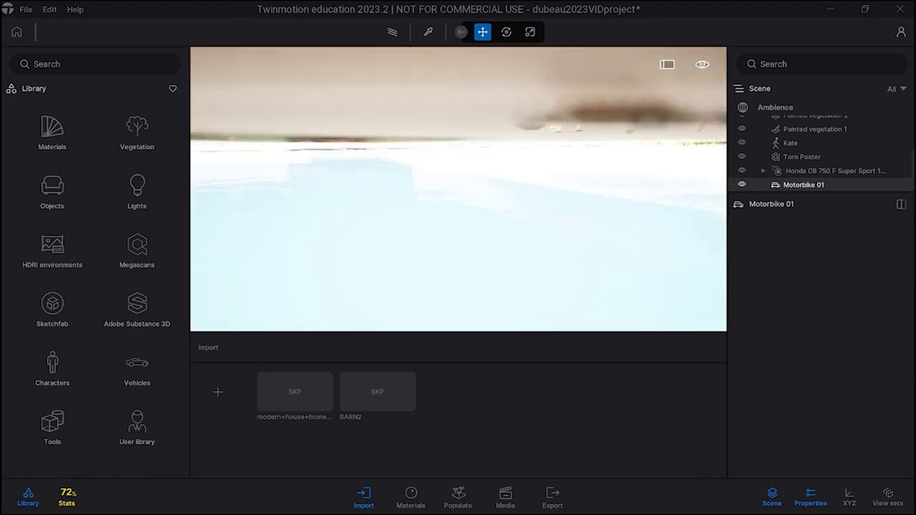
pyautogui.moveTo(458, 143); pyautogui.dragTo(487, 279, button='middle')
pyautogui.press('w')
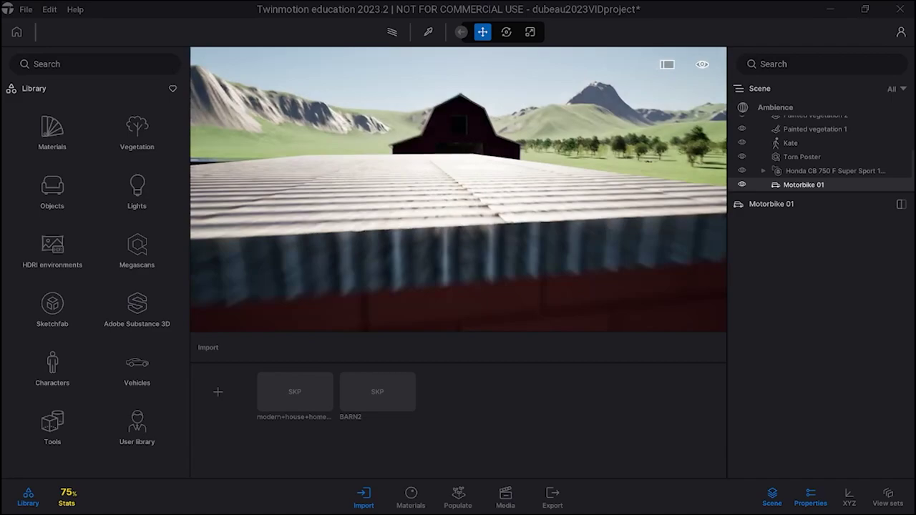
pyautogui.moveTo(458, 190); pyautogui.dragTo(336, 233, button='right')
pyautogui.scroll(10, 331, 220)
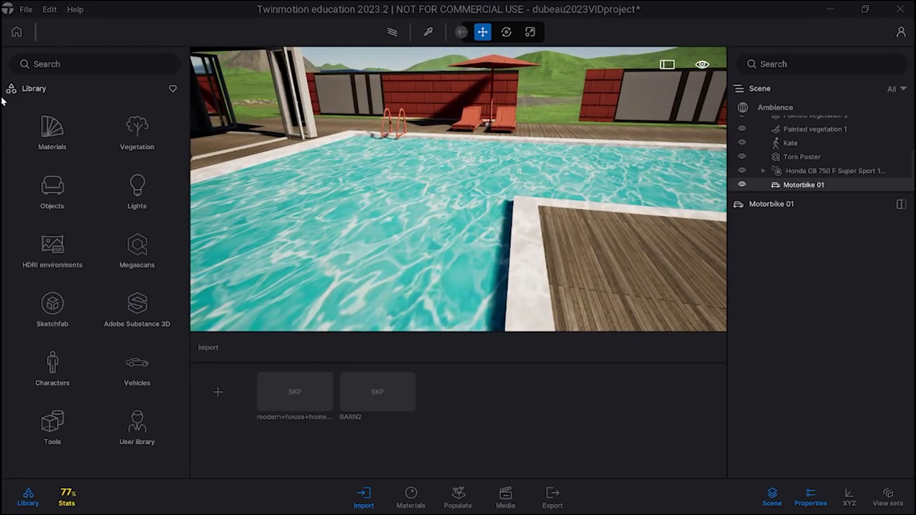
pyautogui.click(50, 127)
pyautogui.scroll(-5, 101, 316)
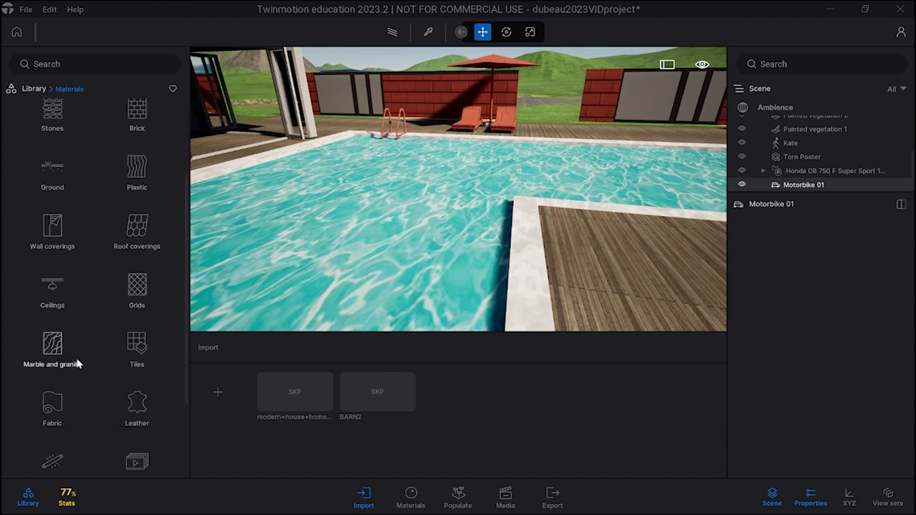
pyautogui.click(45, 387)
pyautogui.moveTo(137, 240); pyautogui.dragTo(312, 198)
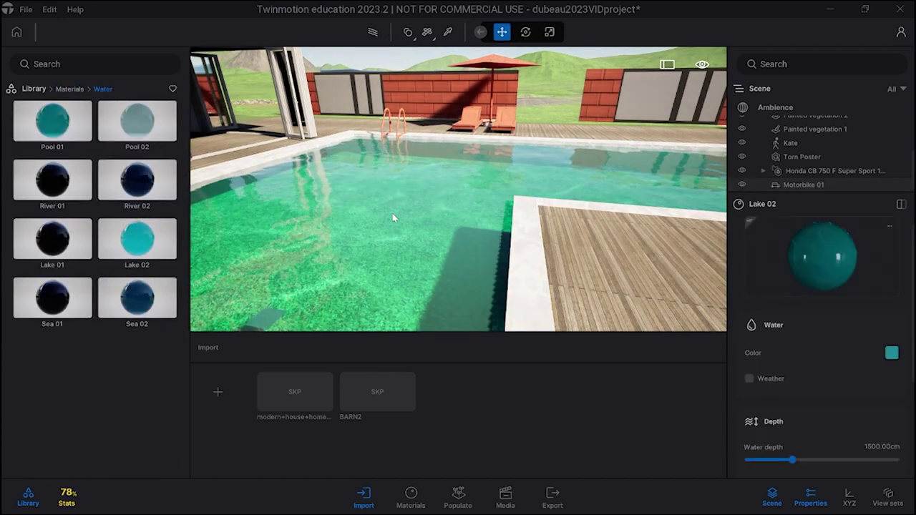
# Step: Place the Vixen right sofa from the Living room category inside the house, beside the marble fireplace
pyautogui.moveTo(402, 212); pyautogui.dragTo(340, 223, button='right')
pyautogui.press('Up')
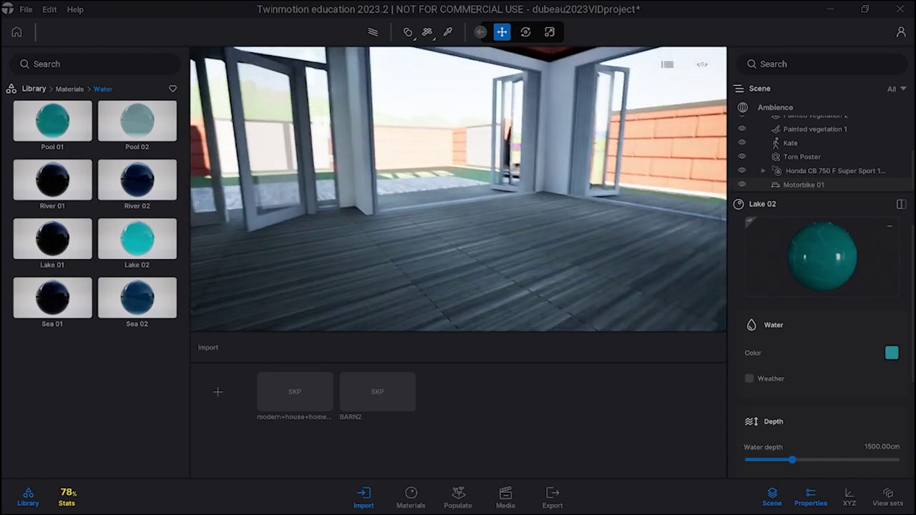
pyautogui.press('Down')
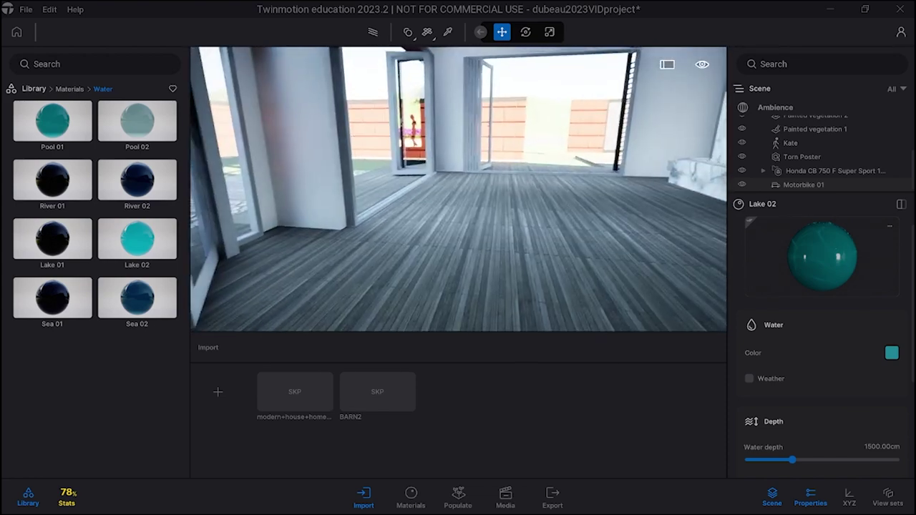
pyautogui.moveTo(340, 224); pyautogui.dragTo(436, 224, button='right')
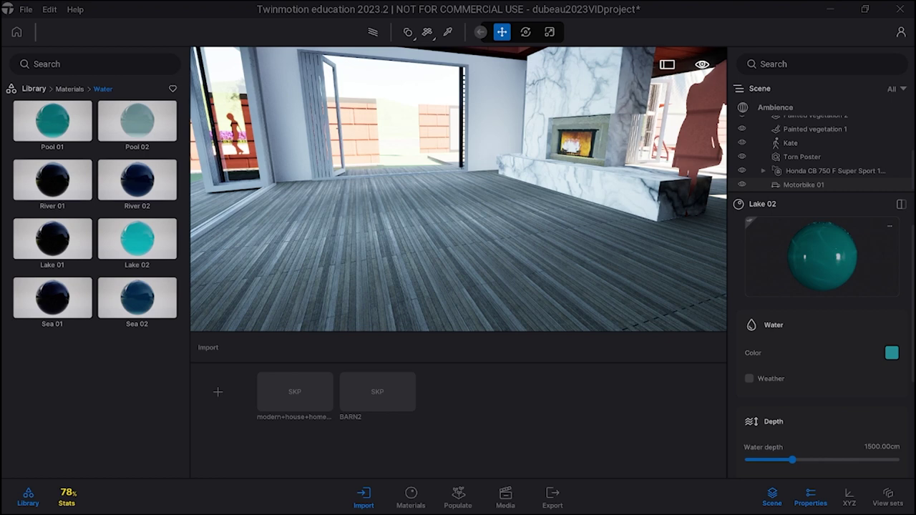
pyautogui.press('Right')
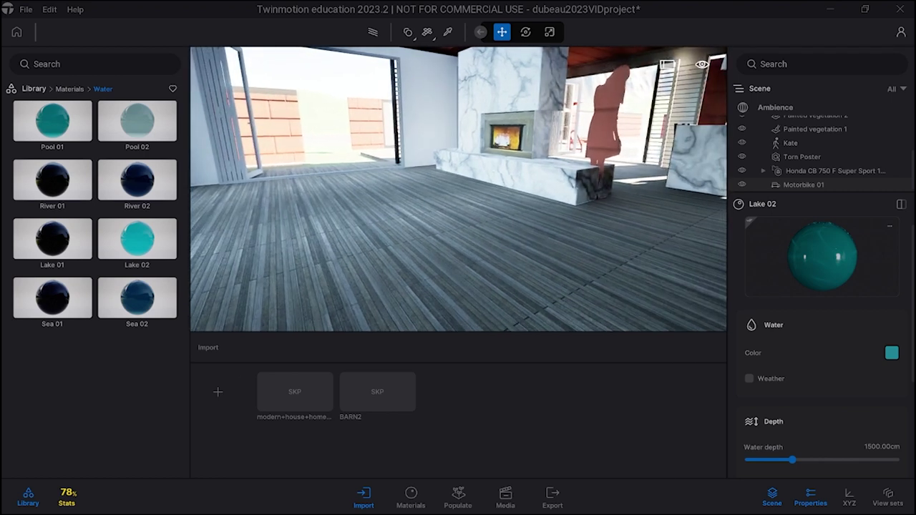
pyautogui.click(70, 89)
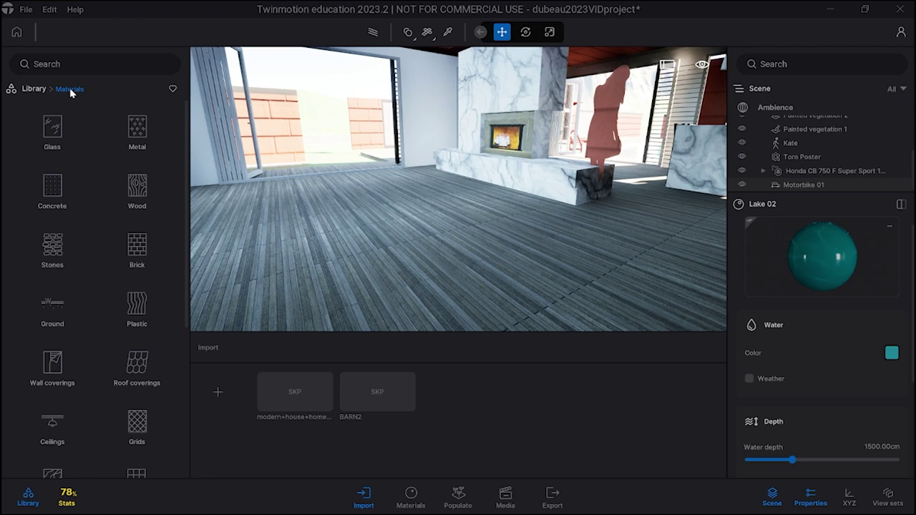
pyautogui.click(36, 89)
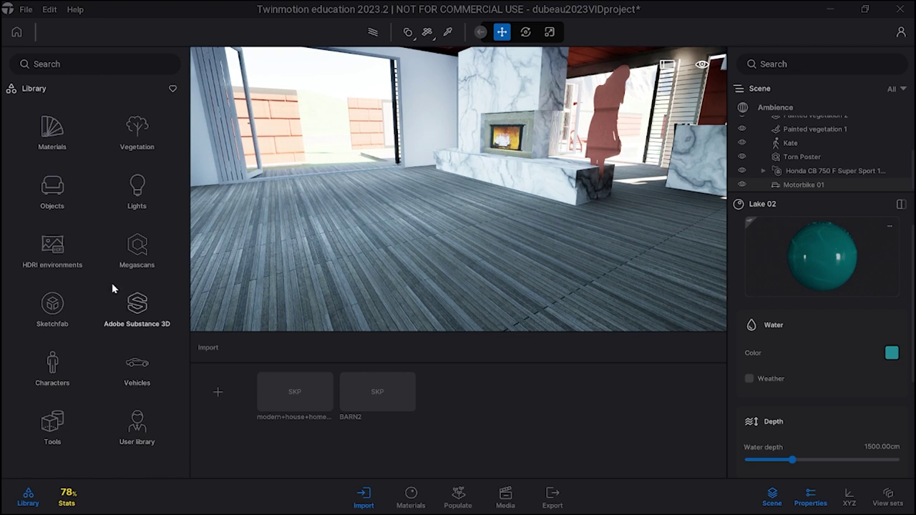
pyautogui.click(51, 187)
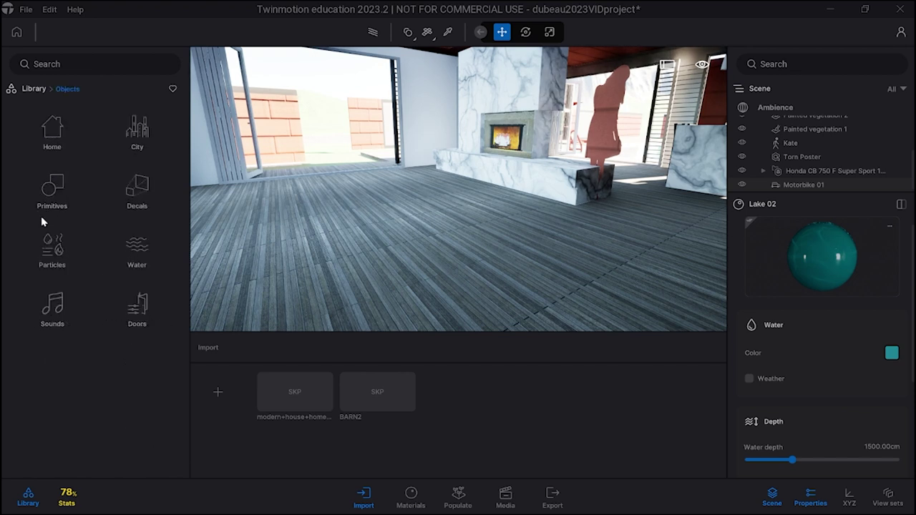
pyautogui.click(56, 128)
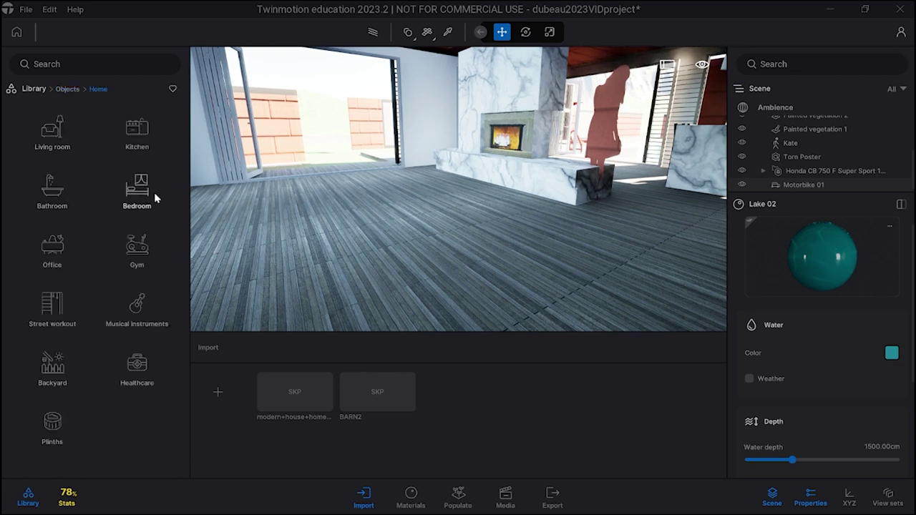
pyautogui.click(57, 136)
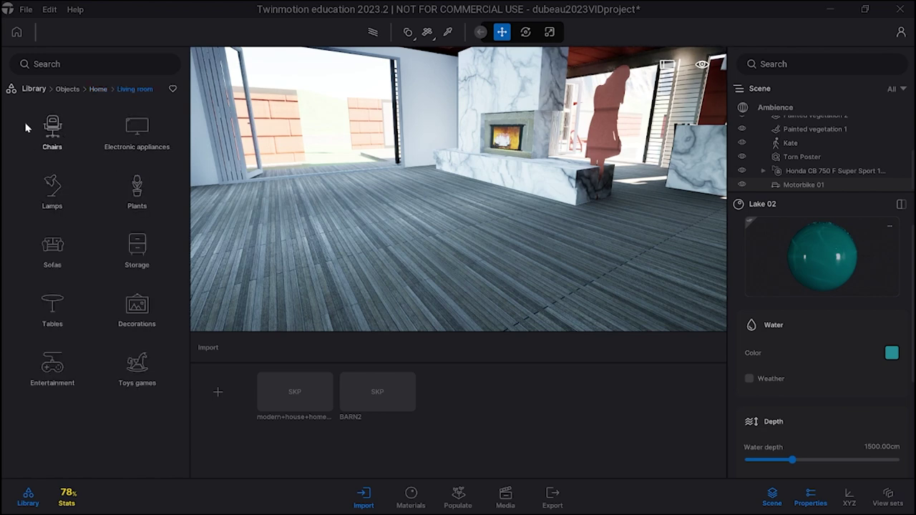
pyautogui.click(52, 264)
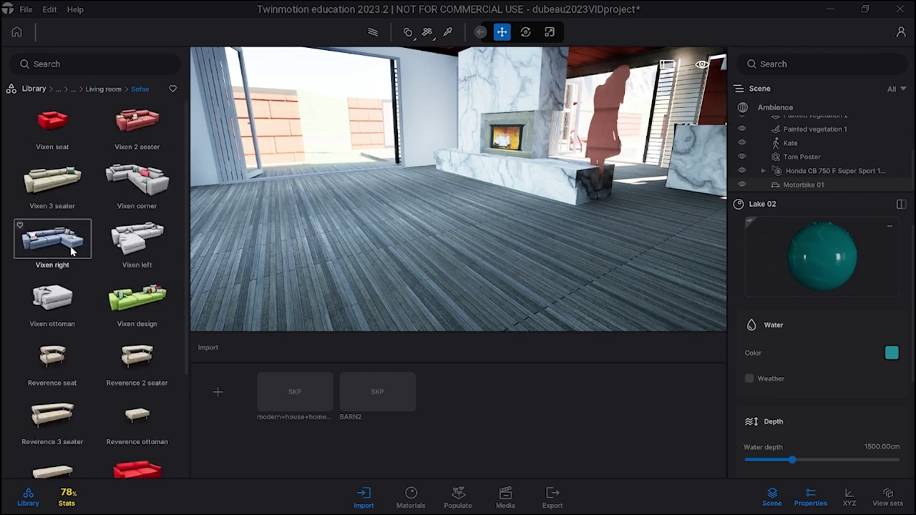
pyautogui.moveTo(66, 245); pyautogui.dragTo(375, 197)
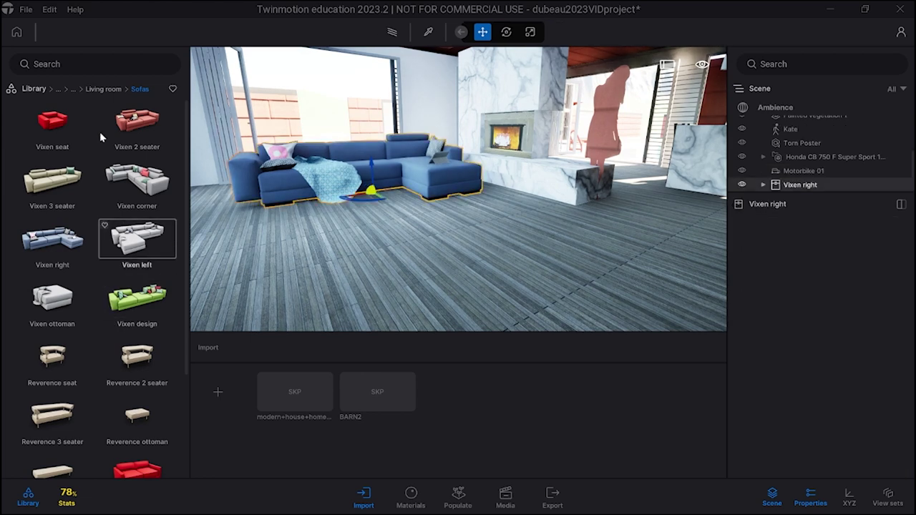
# Step: Place the Wicker table from the Living room category on the floor in front of the blue sofa
pyautogui.click(99, 89)
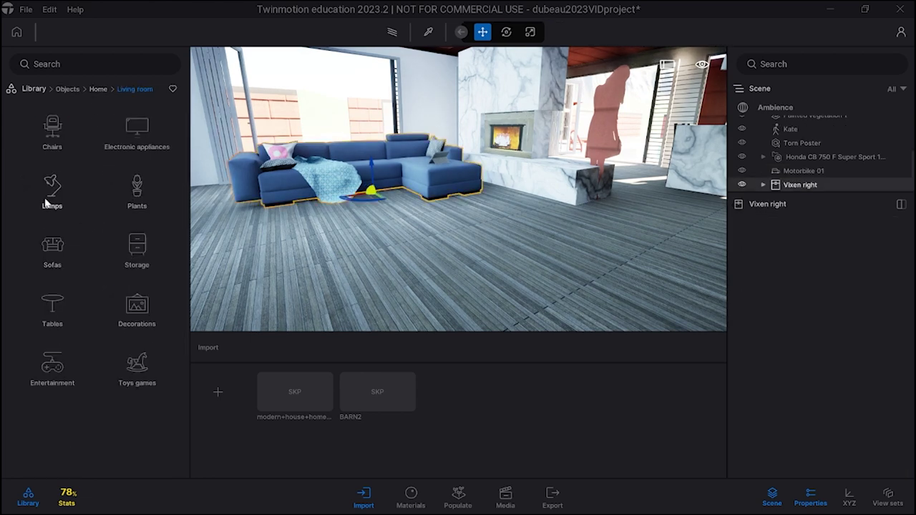
pyautogui.click(53, 306)
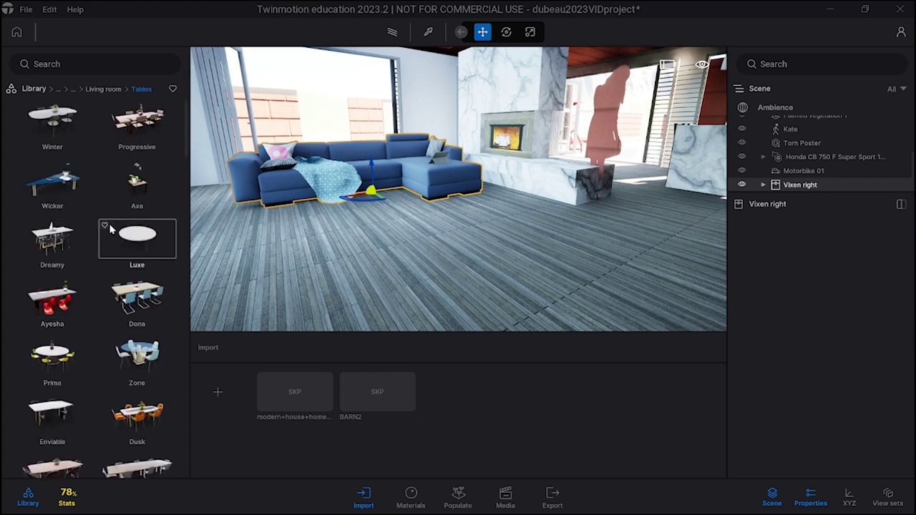
pyautogui.moveTo(52, 182); pyautogui.dragTo(439, 251)
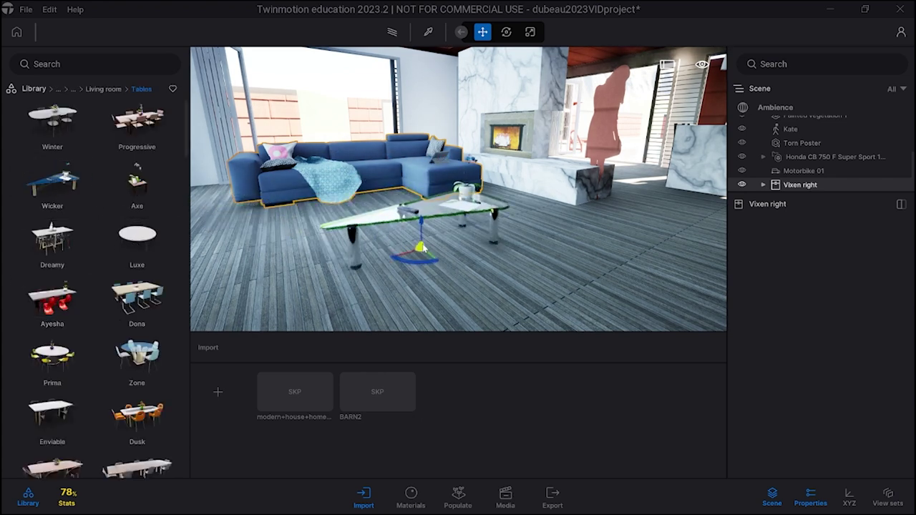
# Step: Place the Shelf Chalkboard from the Living room decorations on the white wall section between the two doors
pyautogui.moveTo(301, 275); pyautogui.dragTo(382, 278, button='right')
pyautogui.click(104, 88)
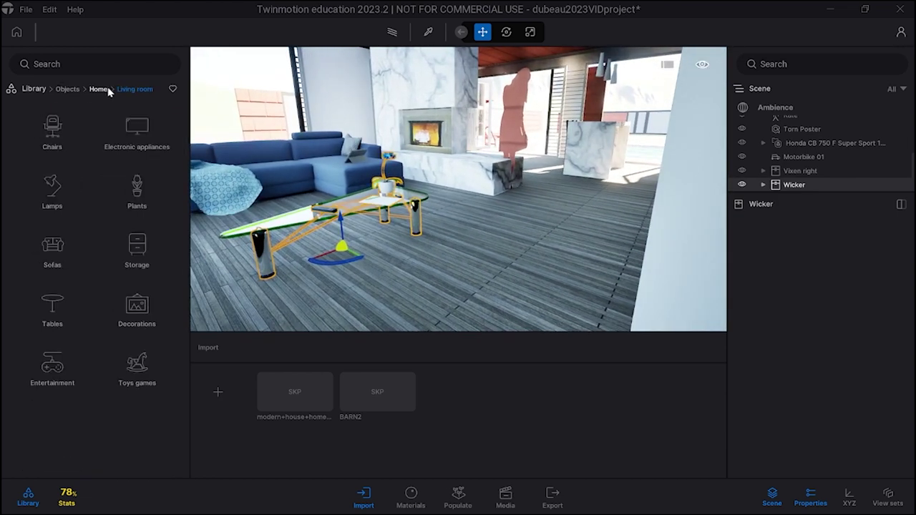
pyautogui.click(148, 317)
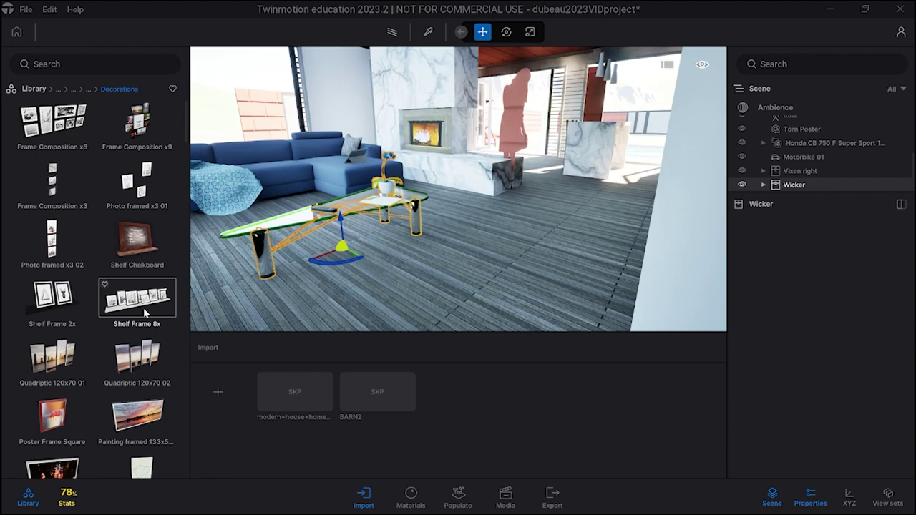
pyautogui.moveTo(316, 235)
pyautogui.mouseDown(button='right')
pyautogui.moveTo(504, 235)
pyautogui.moveTo(316, 235)
pyautogui.mouseUp(button='right')
pyautogui.moveTo(117, 265); pyautogui.dragTo(539, 164)
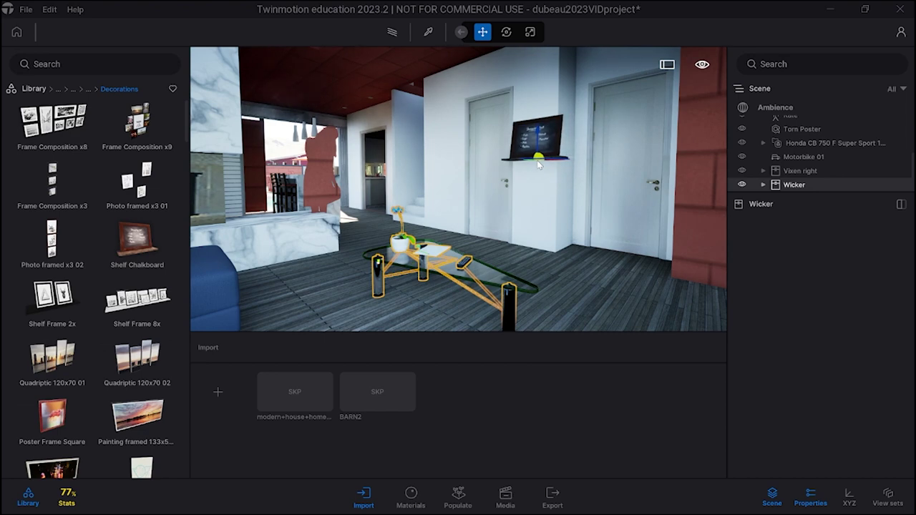
# Step: Scale the chalkboard shelf on the wall along its width to about 0.67
pyautogui.moveTo(540, 210)
pyautogui.mouseDown(button='right')
pyautogui.moveTo(486, 210)
pyautogui.moveTo(547, 210)
pyautogui.mouseUp(button='right')
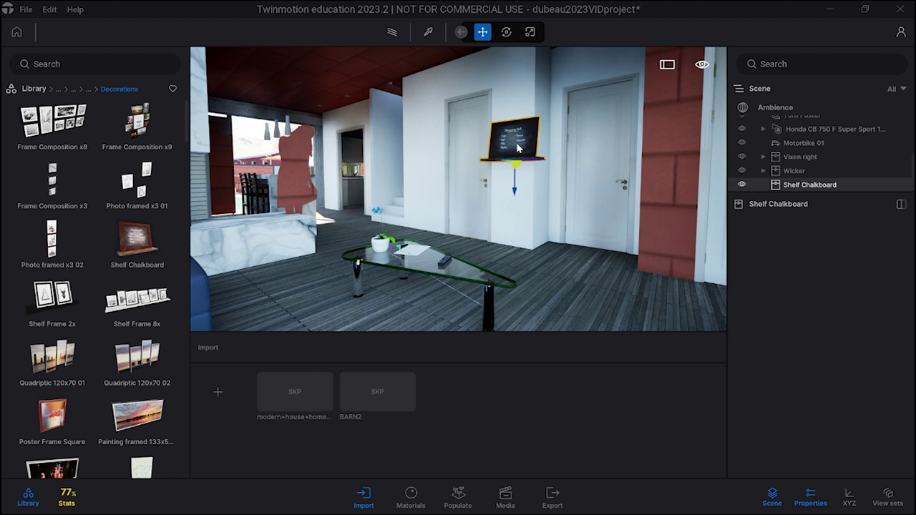
pyautogui.press('e')
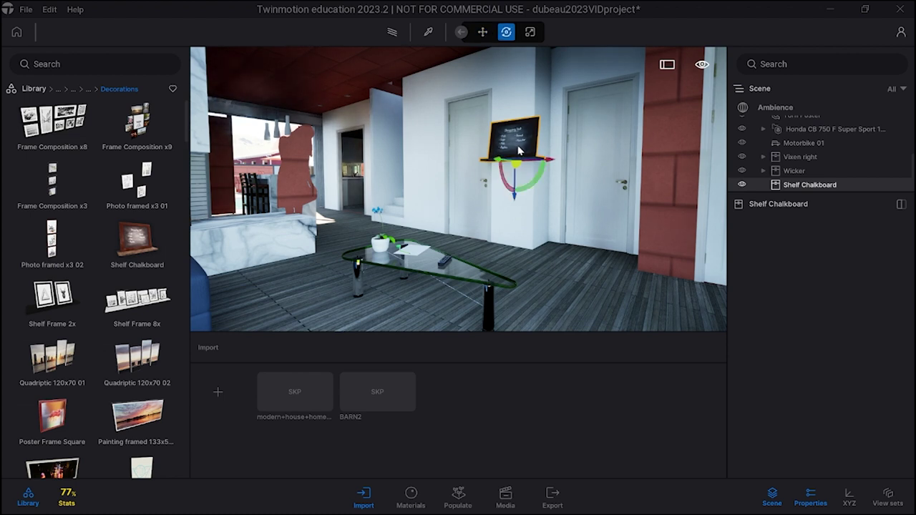
pyautogui.press('w')
pyautogui.press('r')
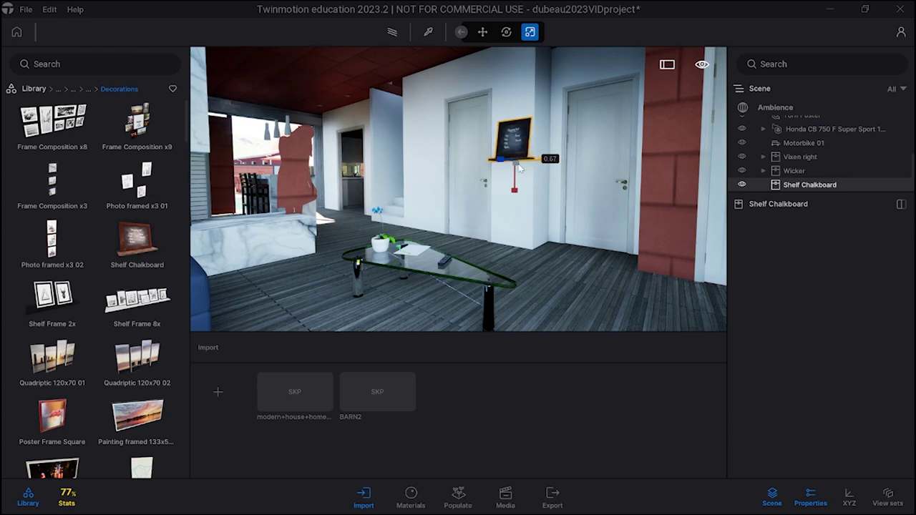
# Step: Place the Cookie from the Kitchen food assets on top of the white marble counter near the pool
pyautogui.moveTo(492, 242); pyautogui.dragTo(340, 226, button='right')
pyautogui.press('w')
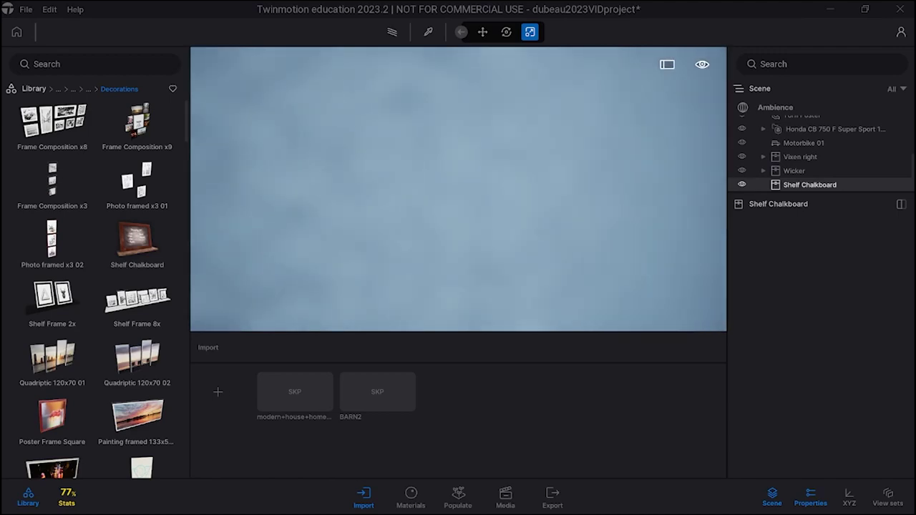
pyautogui.moveTo(493, 242); pyautogui.dragTo(322, 236, button='right')
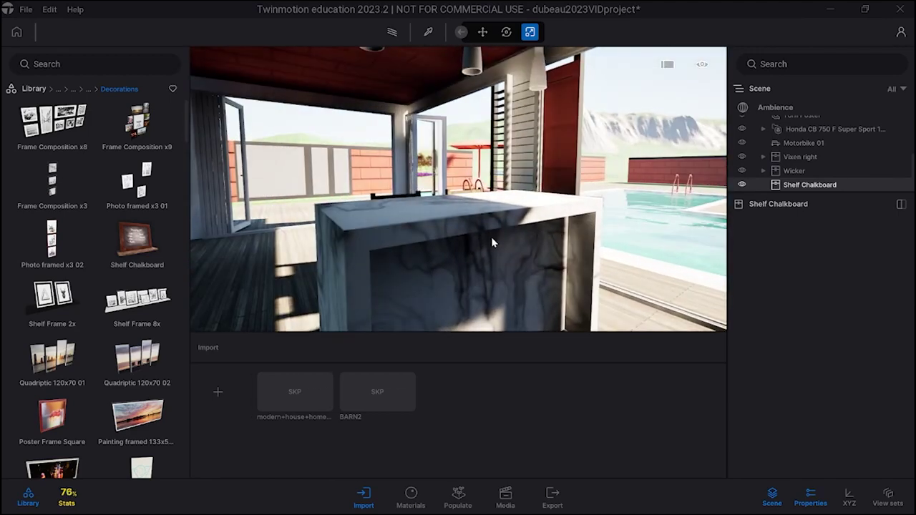
pyautogui.click(33, 89)
pyautogui.click(52, 196)
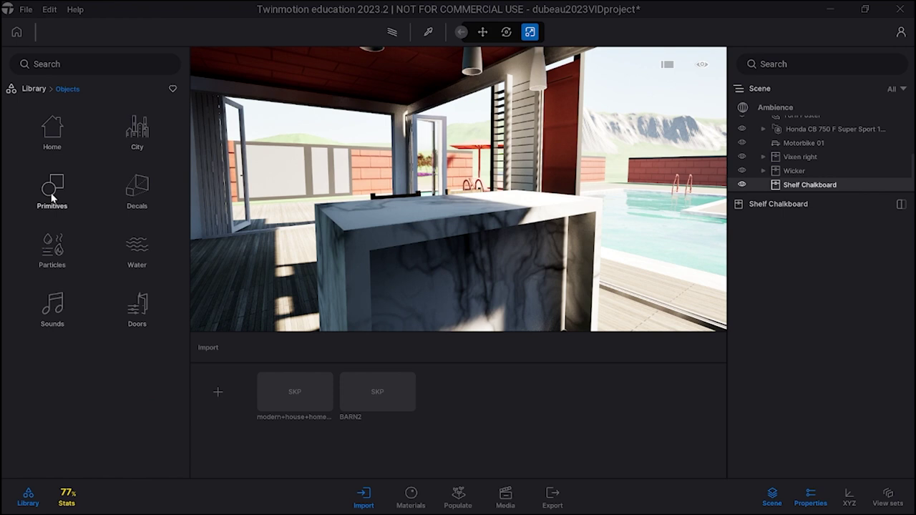
pyautogui.click(63, 151)
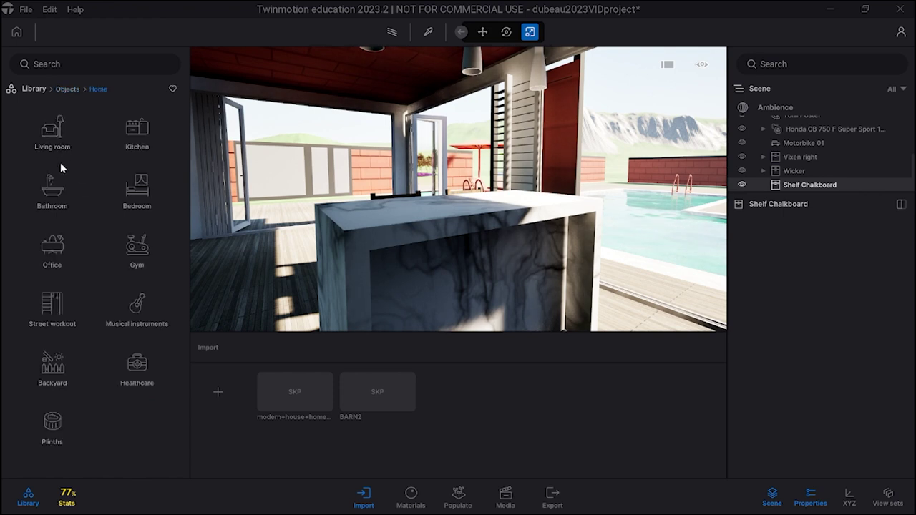
pyautogui.click(147, 139)
pyautogui.click(136, 197)
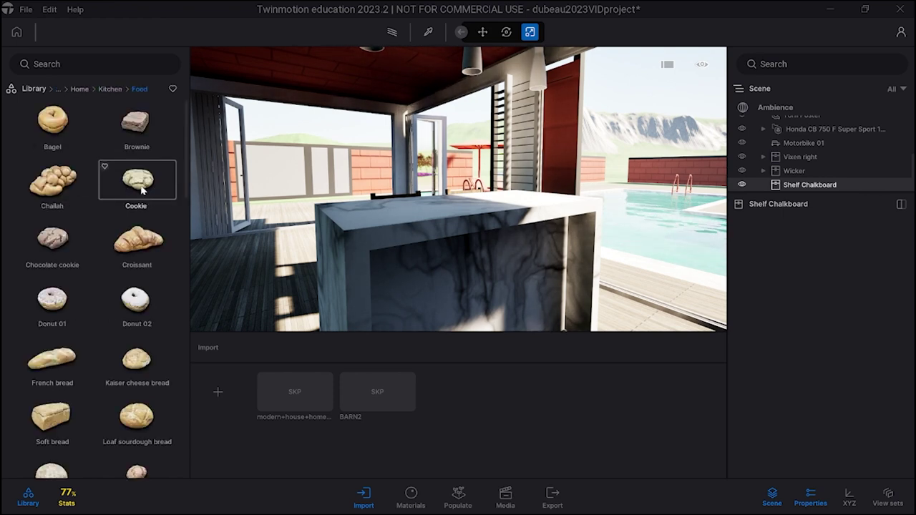
pyautogui.moveTo(142, 187); pyautogui.dragTo(378, 215)
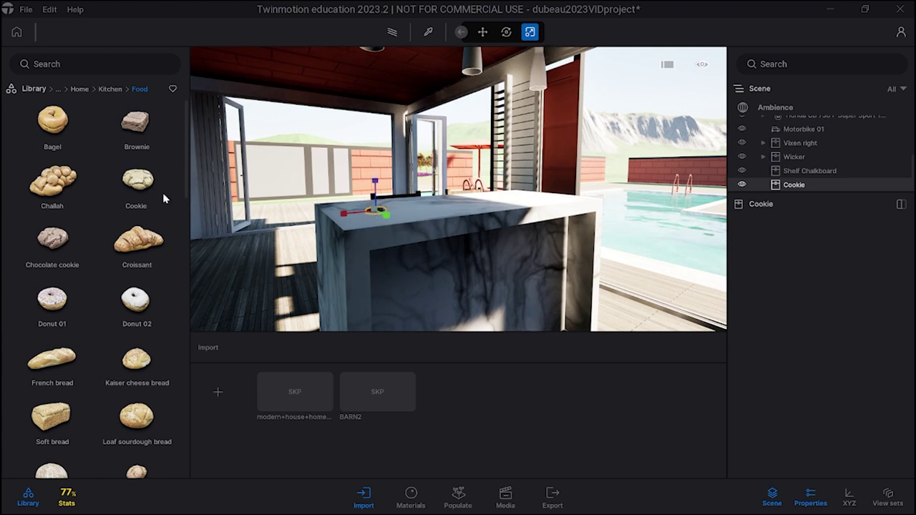
# Step: Place Plates Set 03 from the Kitchen accessories on the marble counter, beside the cookie
pyautogui.click(111, 89)
pyautogui.click(61, 210)
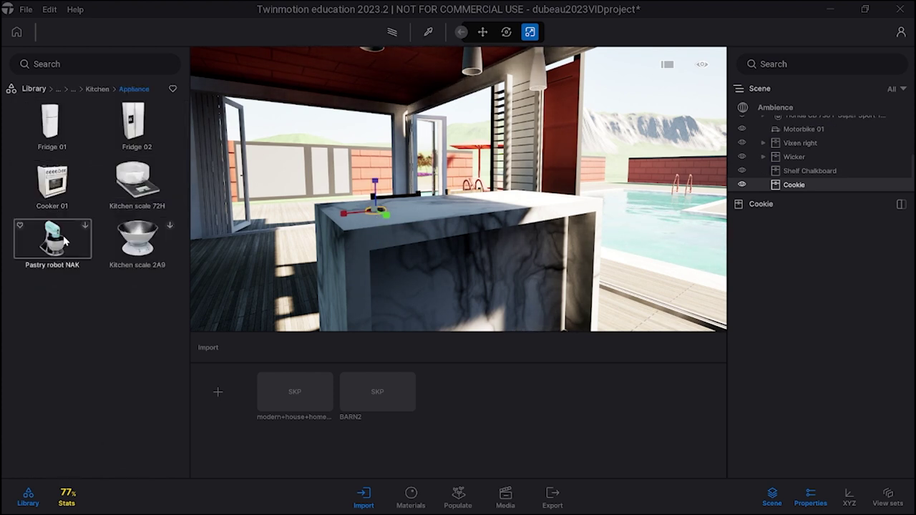
pyautogui.click(98, 88)
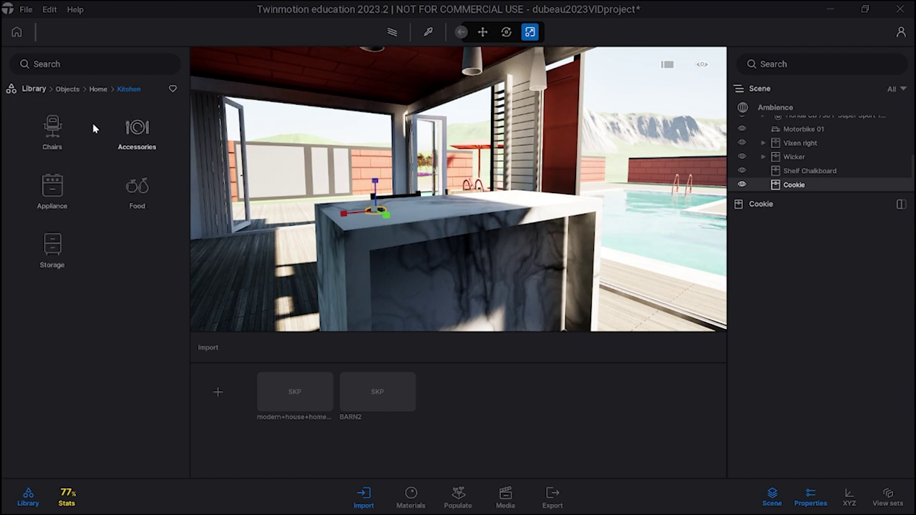
pyautogui.click(143, 138)
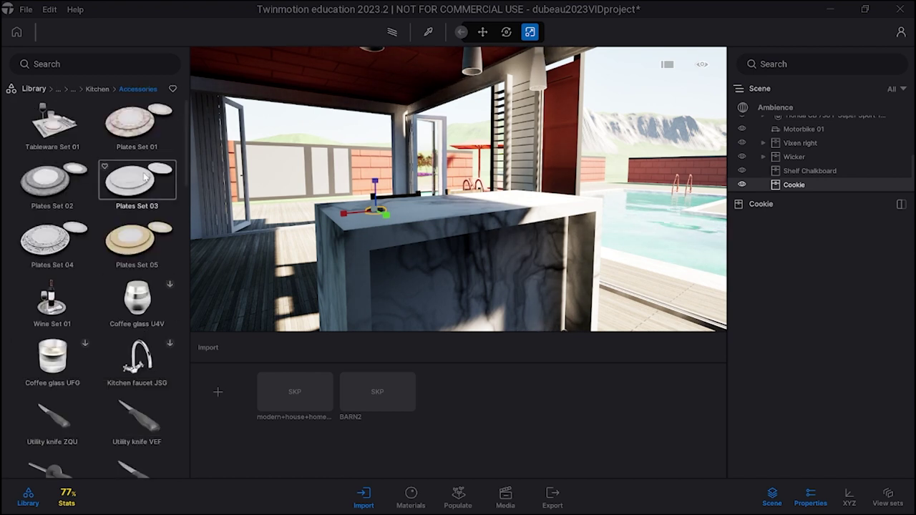
pyautogui.moveTo(145, 179); pyautogui.dragTo(482, 206)
# Step: Place the animated human Amir on the wooden deck outside, next to the pool
pyautogui.press('w')
pyautogui.moveTo(459, 210); pyautogui.dragTo(704, 208, button='right')
pyautogui.press('w')
pyautogui.click(33, 88)
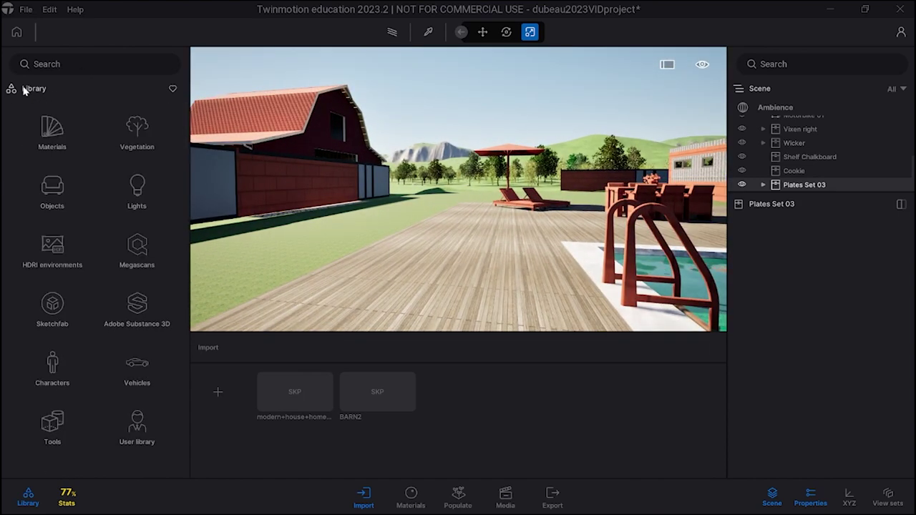
pyautogui.click(53, 367)
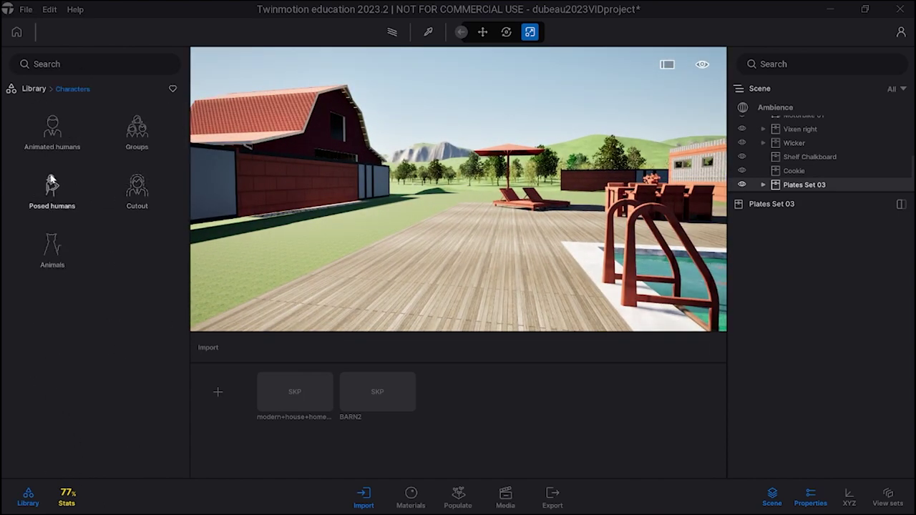
pyautogui.click(52, 131)
pyautogui.moveTo(131, 272)
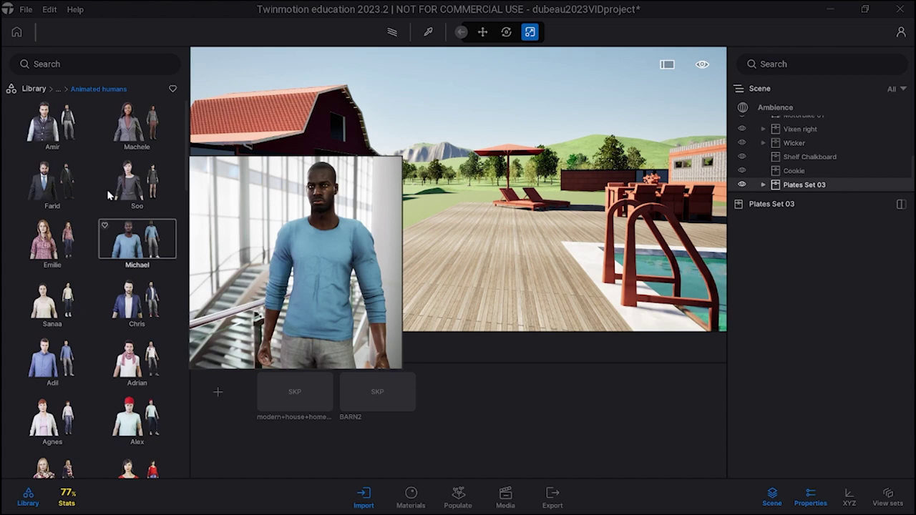
pyautogui.moveTo(52, 123); pyautogui.dragTo(465, 243)
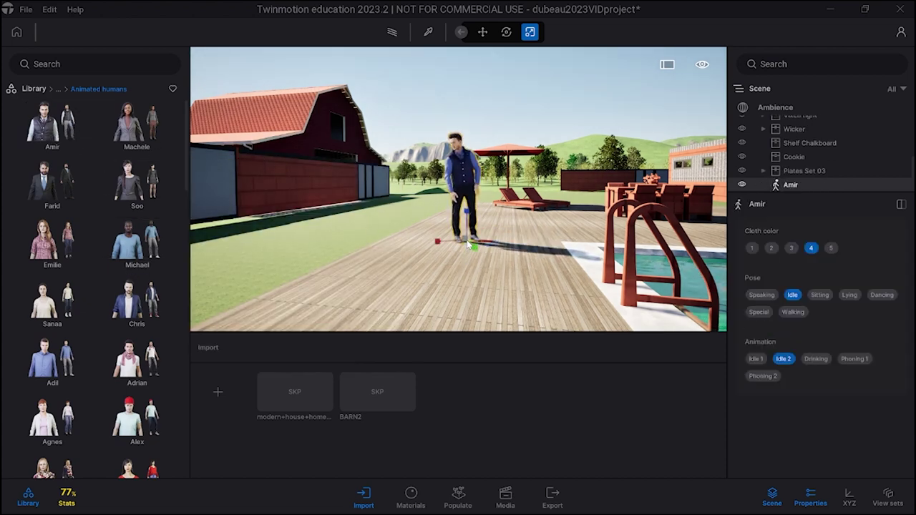
# Step: Check what the user library contains
pyautogui.moveTo(465, 244); pyautogui.dragTo(523, 244, button='right')
pyautogui.click(41, 92)
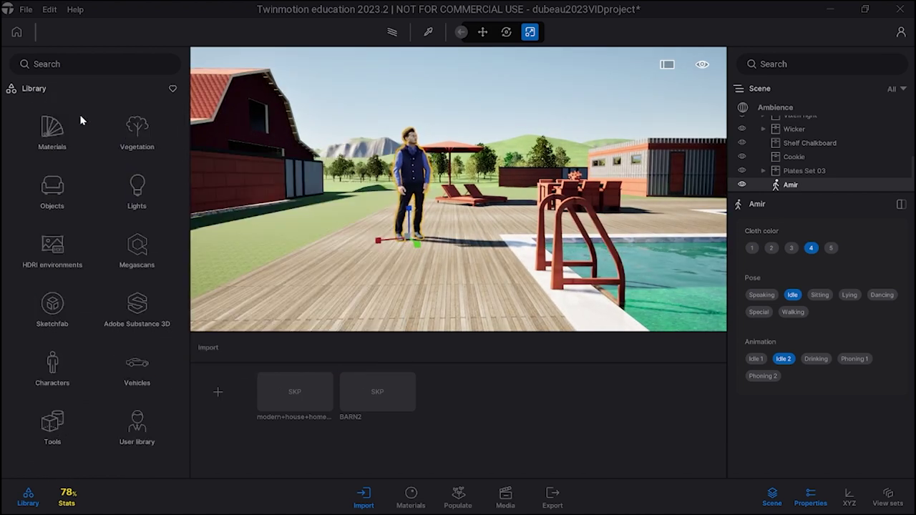
pyautogui.click(140, 435)
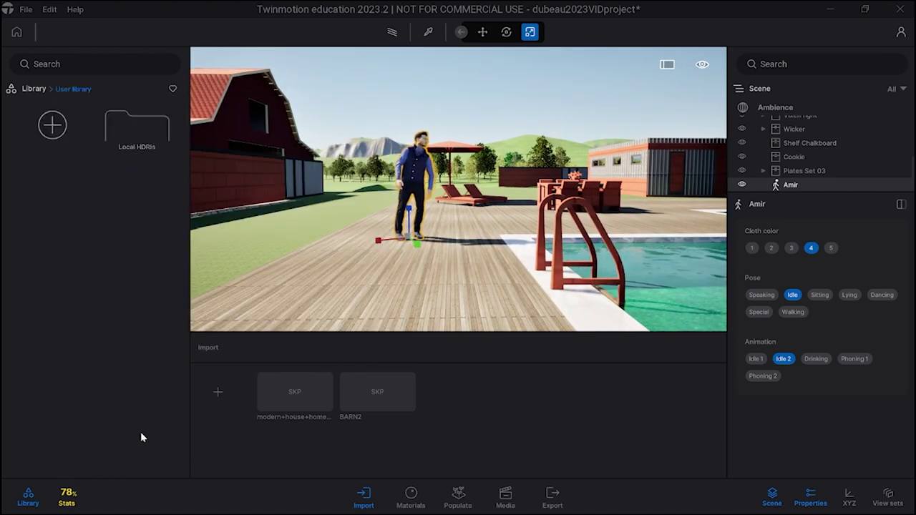
pyautogui.click(35, 89)
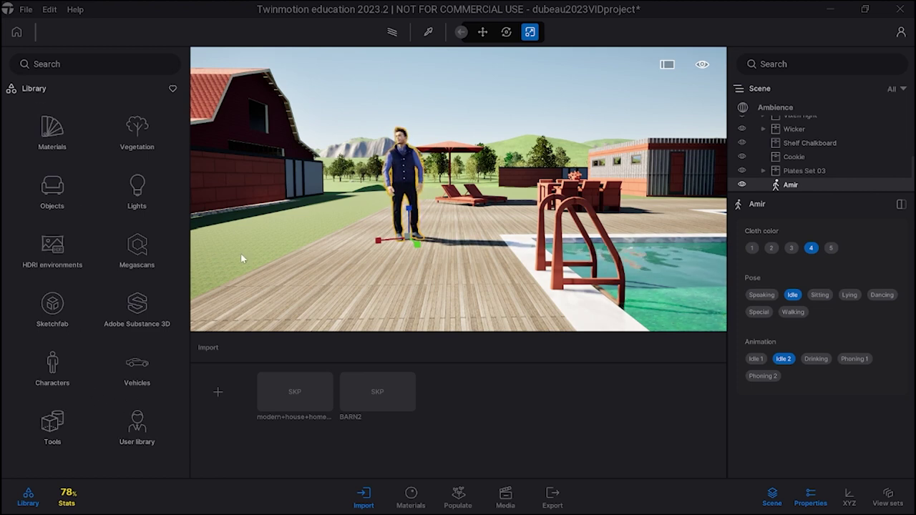
# Step: Place a Plane 10m primitive on the grass in front of the brick wall and gate of the house
pyautogui.moveTo(292, 284); pyautogui.dragTo(365, 301, button='right')
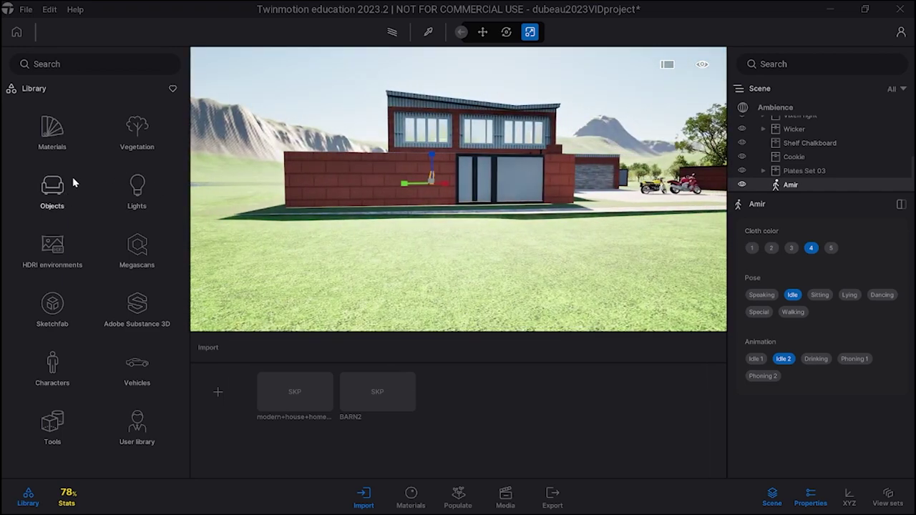
pyautogui.click(52, 190)
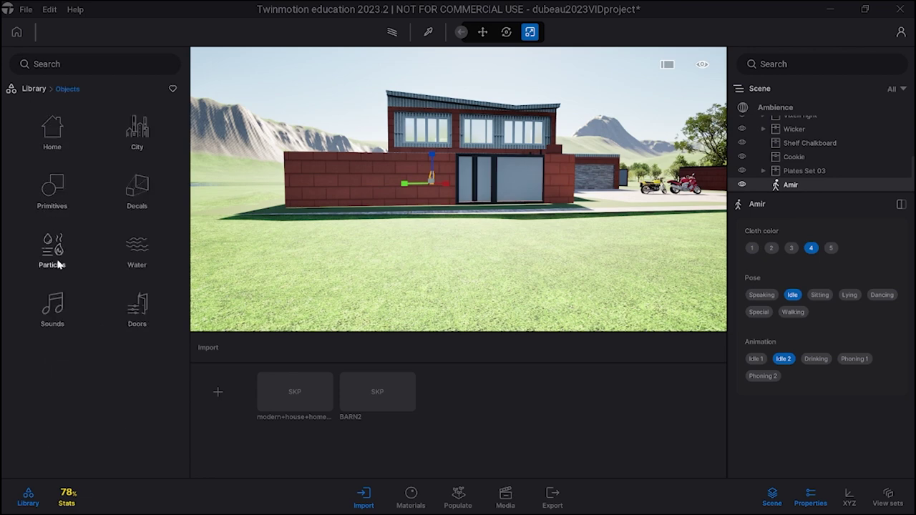
pyautogui.click(51, 190)
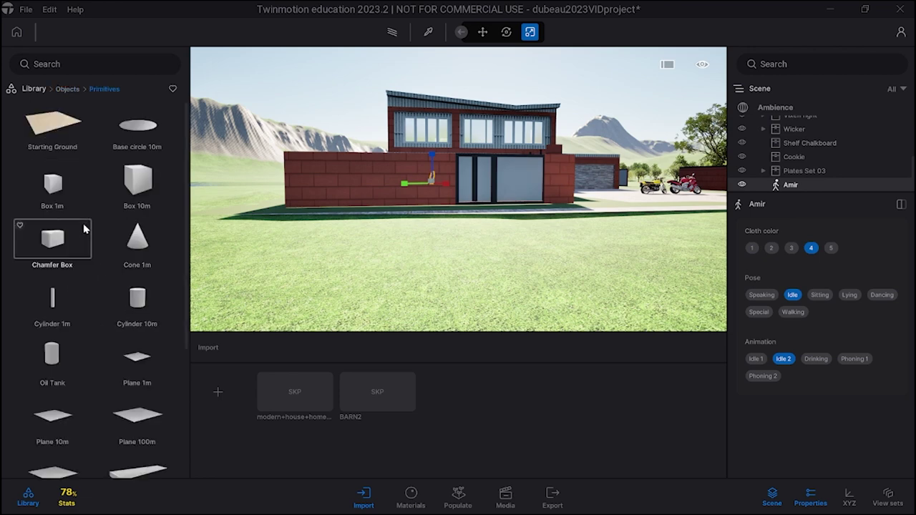
pyautogui.scroll(-2, 120, 344)
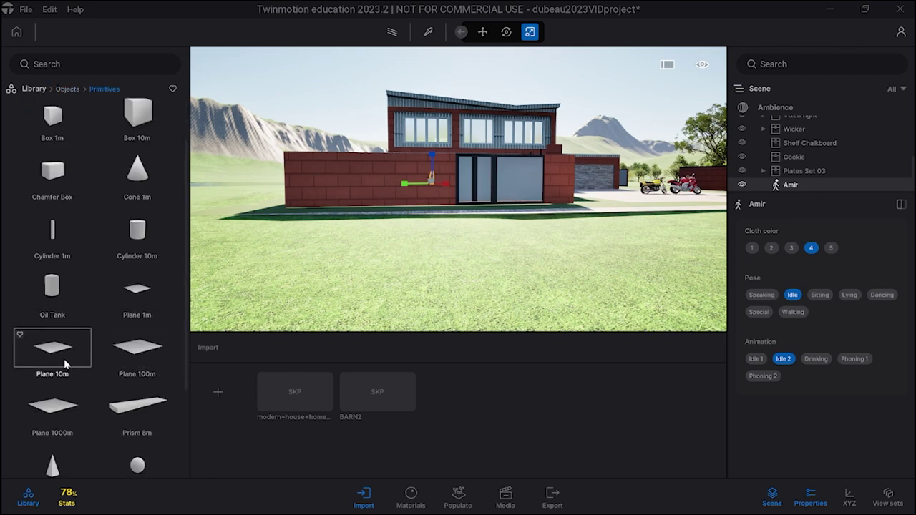
pyautogui.moveTo(65, 365); pyautogui.dragTo(454, 254)
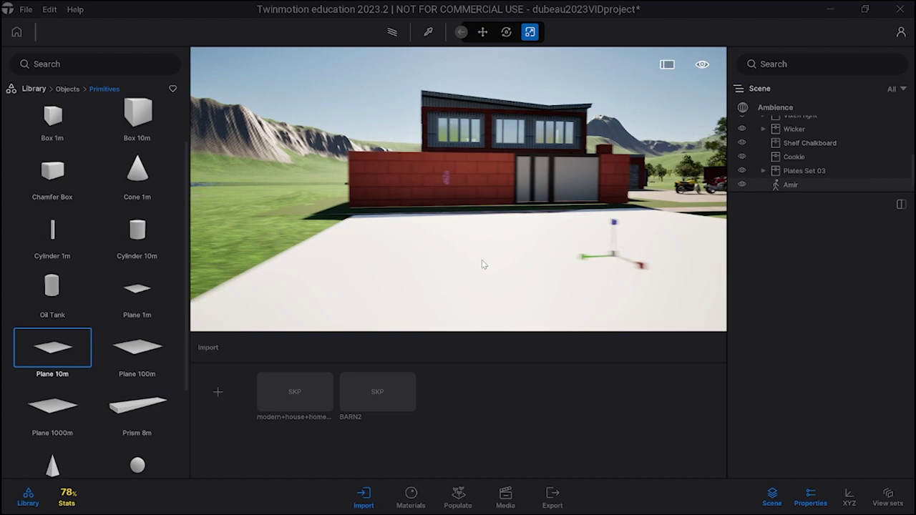
# Step: Place a second Plane 10m primitive on the grass beside the first one, on the side of the motorcycles
pyautogui.press('s')
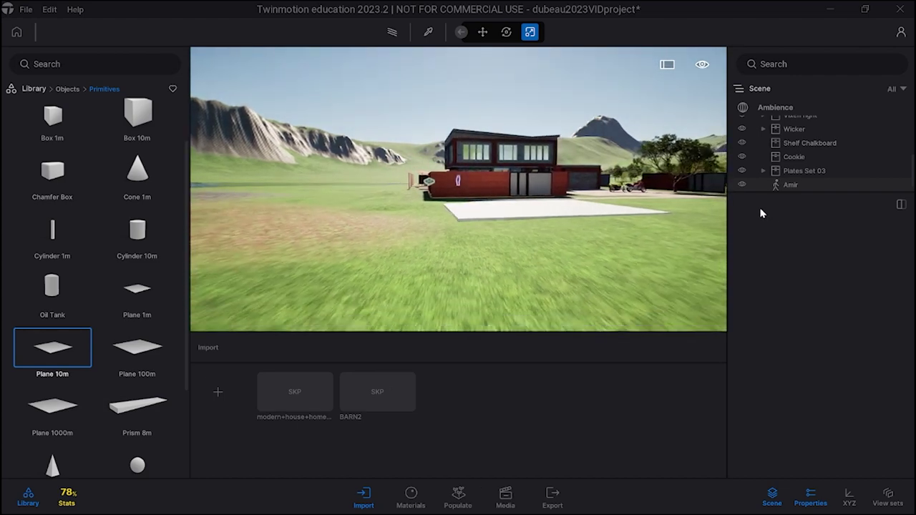
pyautogui.scroll(5, 675, 256)
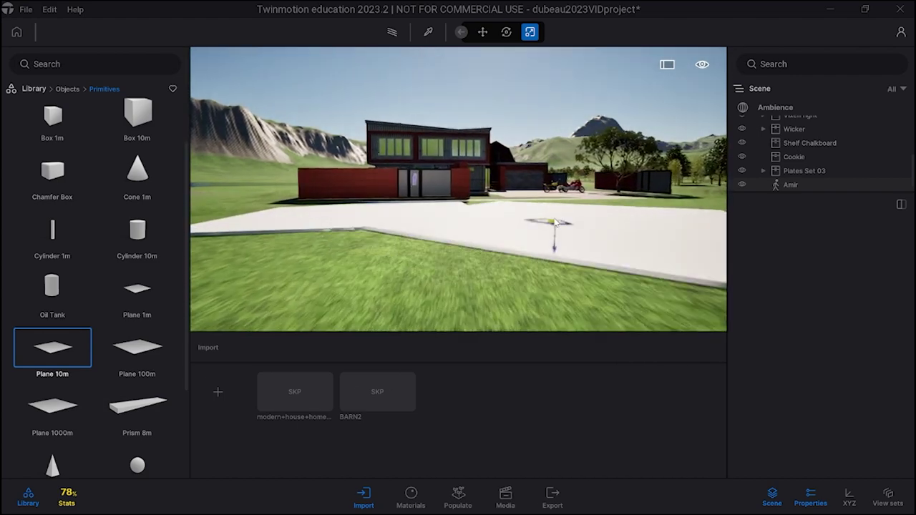
pyautogui.scroll(3, 555, 223)
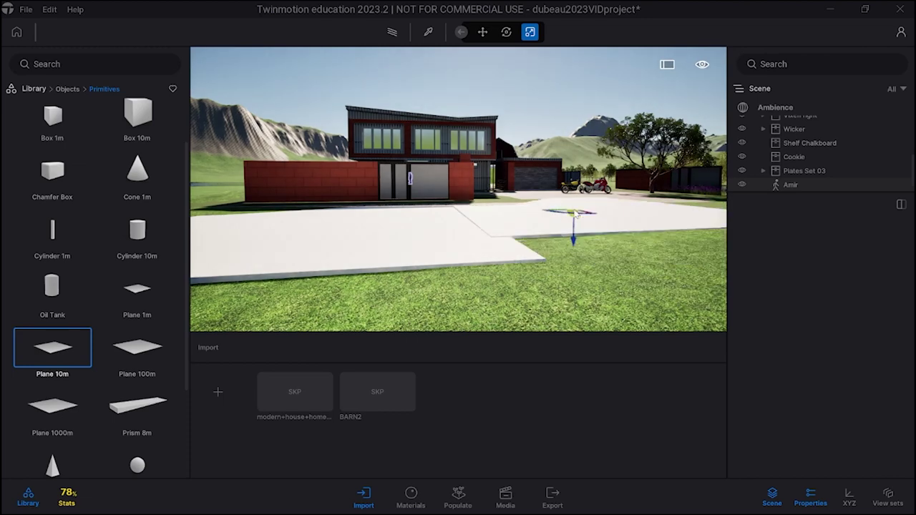
pyautogui.moveTo(575, 215); pyautogui.dragTo(547, 222)
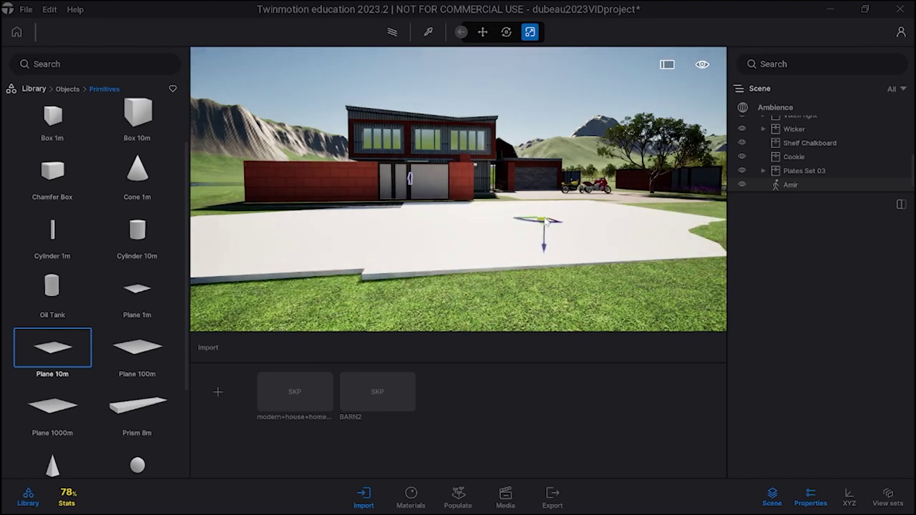
pyautogui.click(547, 222)
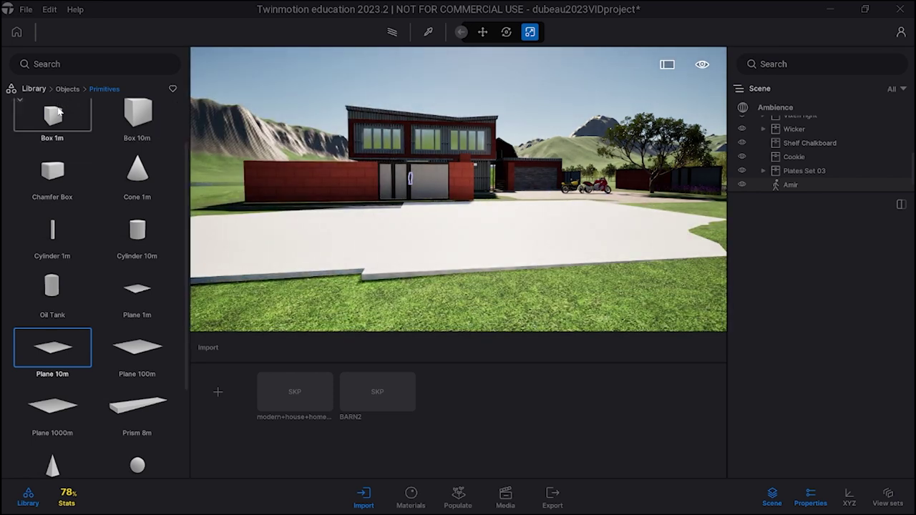
# Step: Move the second plane so its edge meets the first plane and lower it by about 2.61 to level the surfaces
pyautogui.click(32, 90)
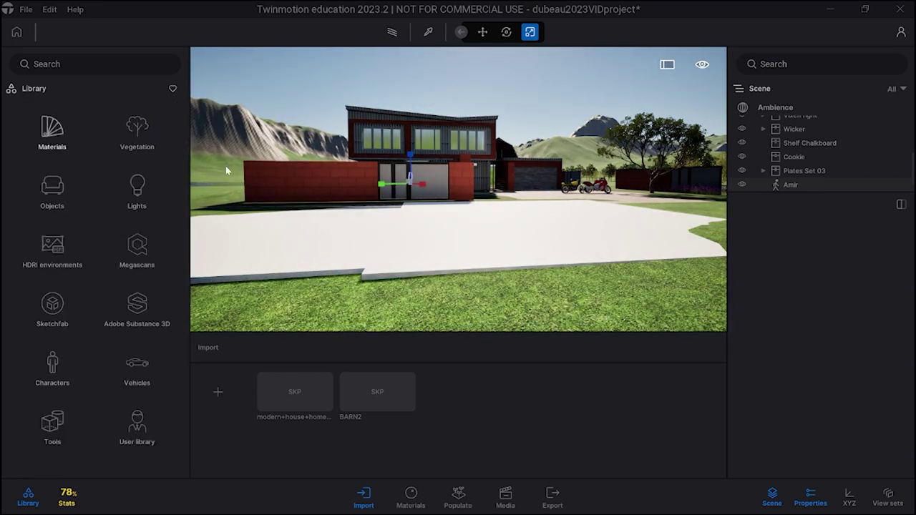
pyautogui.click(305, 245)
pyautogui.click(528, 253)
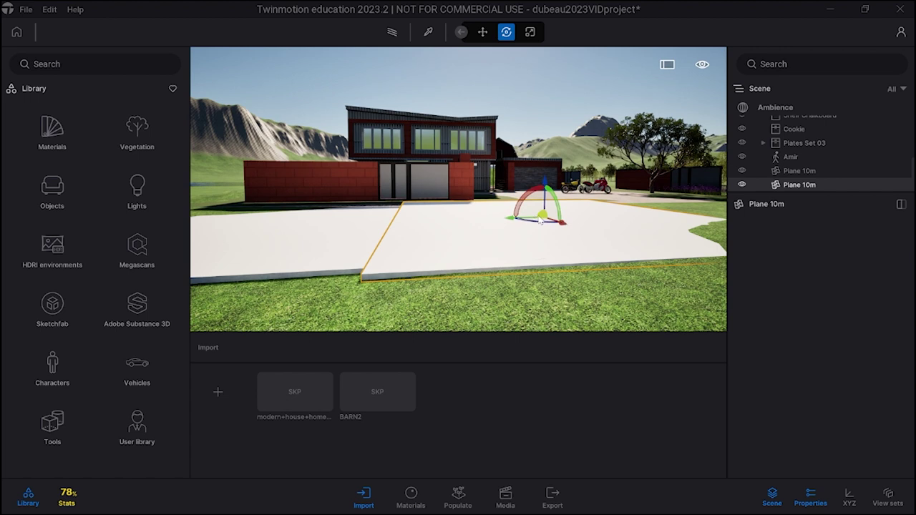
pyautogui.moveTo(564, 225); pyautogui.dragTo(561, 222)
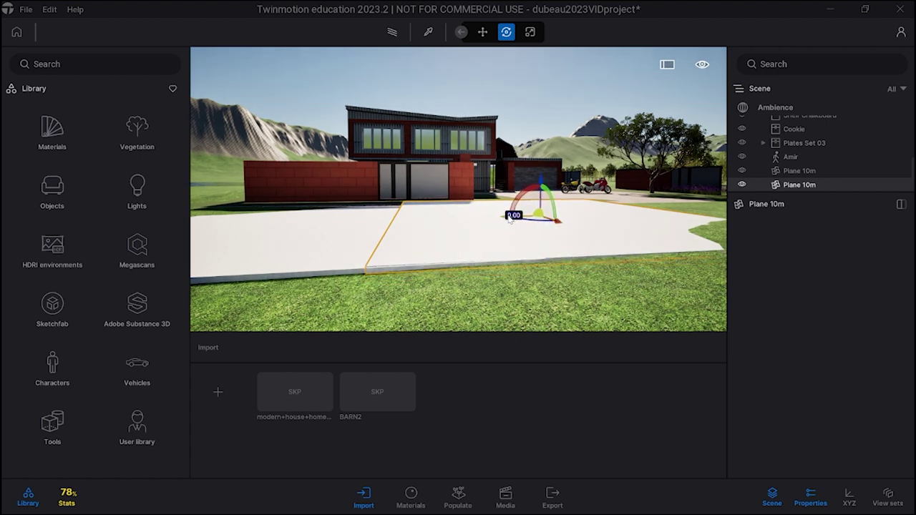
pyautogui.moveTo(509, 220); pyautogui.dragTo(584, 215)
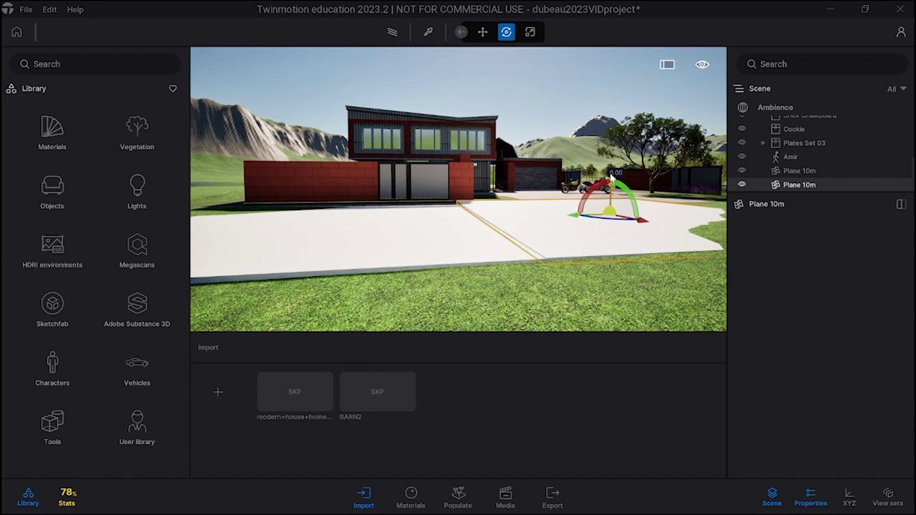
pyautogui.moveTo(612, 176); pyautogui.dragTo(613, 177)
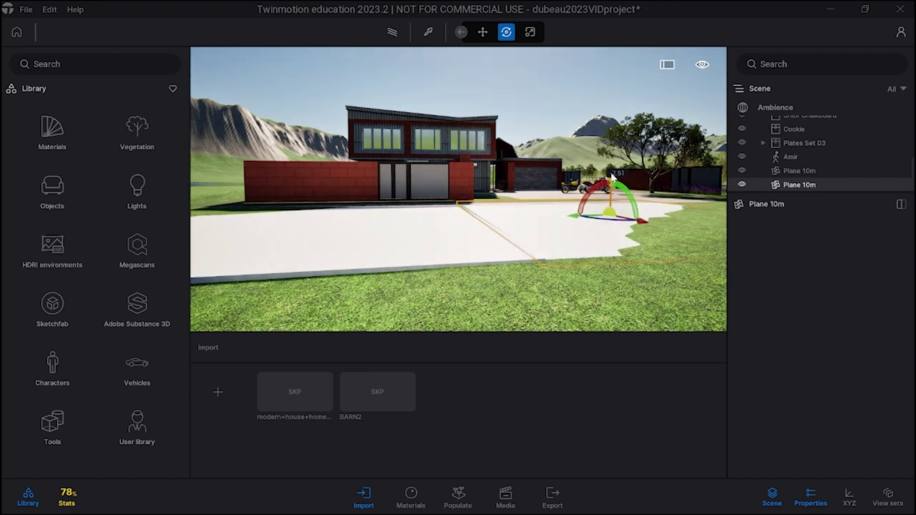
# Step: Inspect the two joined planes in front of the house from the driveway side and from above
pyautogui.press('d')
pyautogui.click(667, 259)
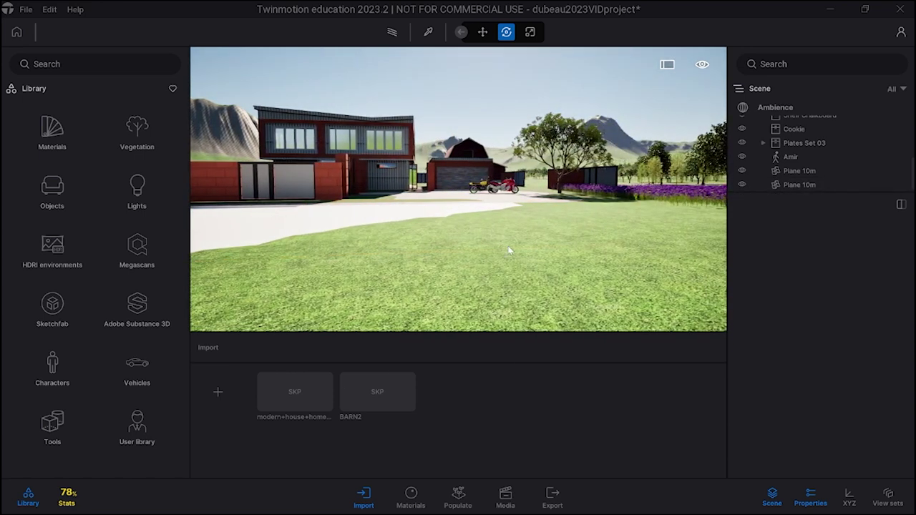
pyautogui.press('a')
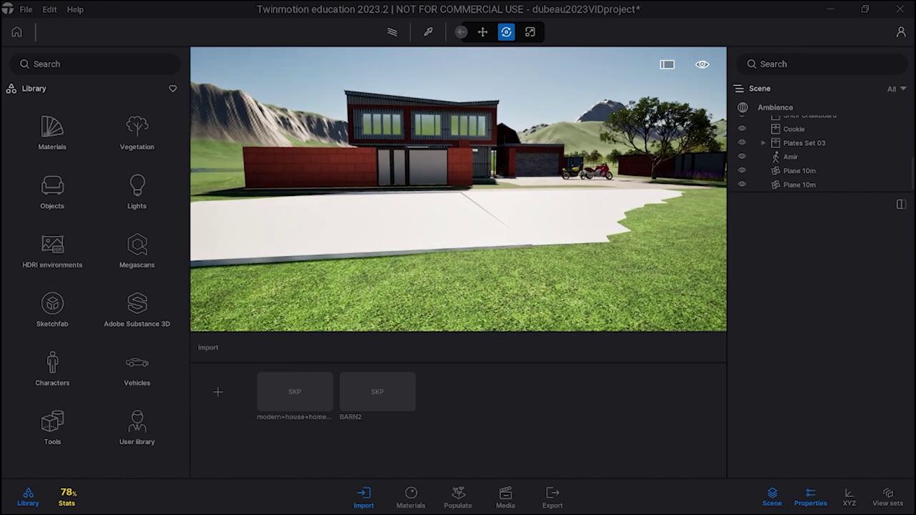
pyautogui.press('w')
pyautogui.press('q')
pyautogui.press('e')
pyautogui.press('e')
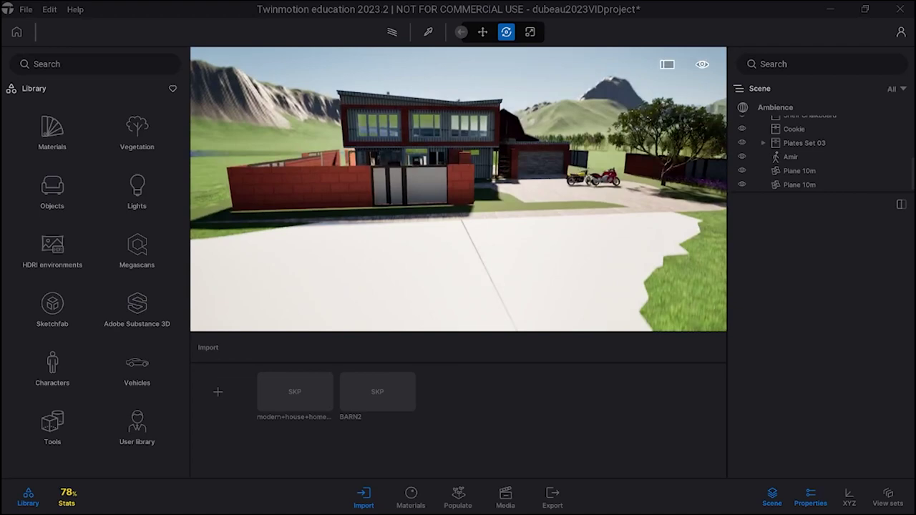
pyautogui.press('s')
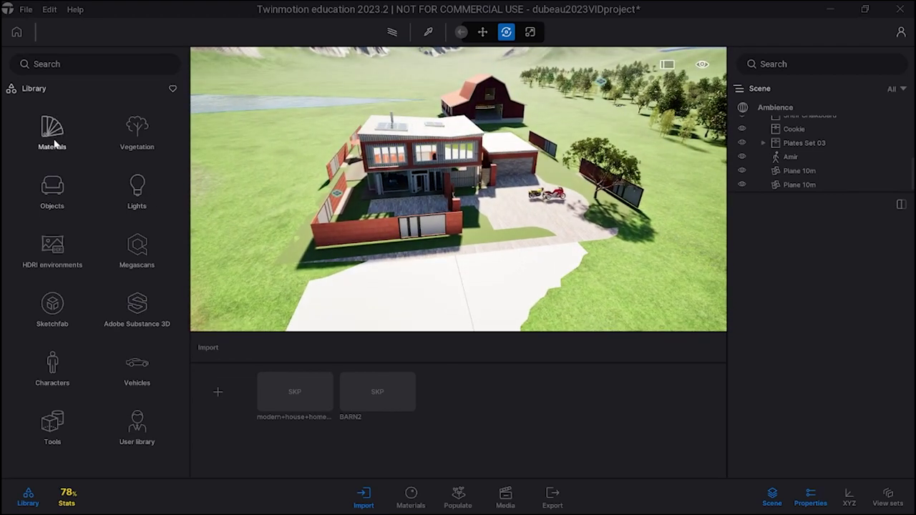
# Step: Place two Plane 1m primitives side by side on the outer face of the front brick wall, next to the gate
pyautogui.click(53, 188)
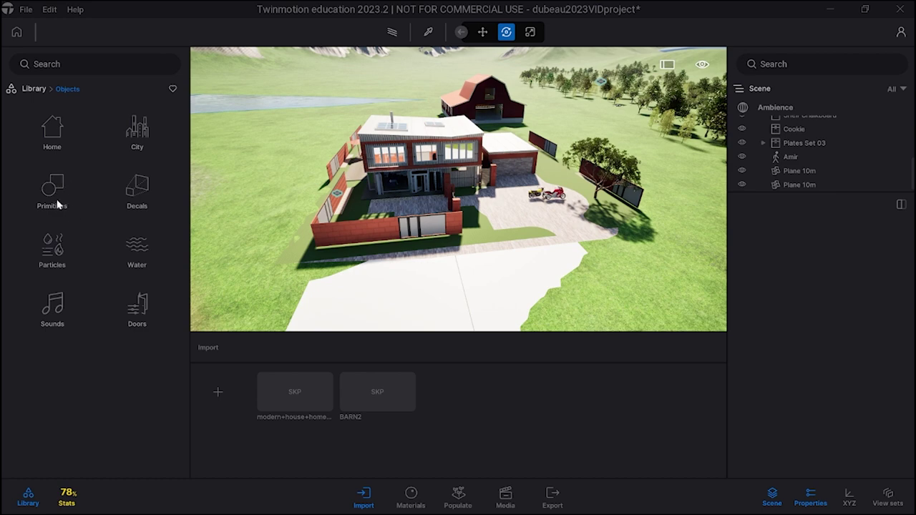
pyautogui.click(55, 187)
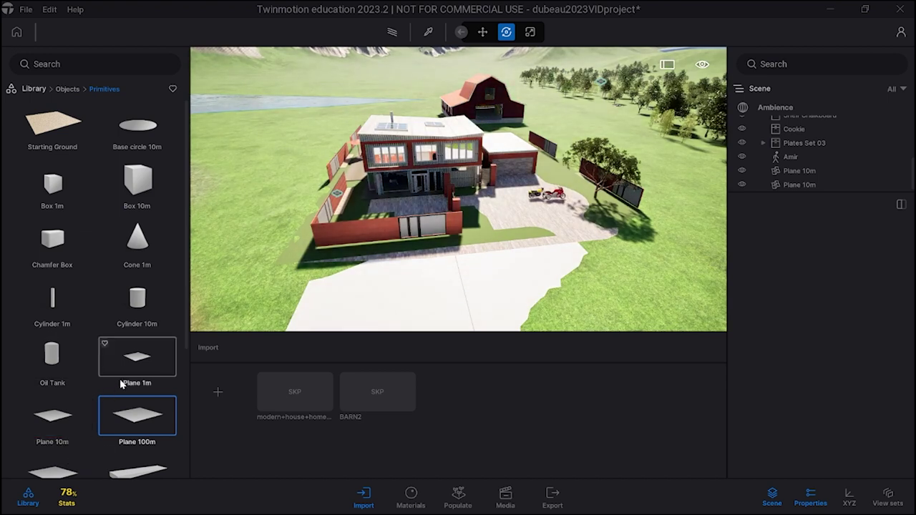
pyautogui.moveTo(266, 311); pyautogui.dragTo(379, 241)
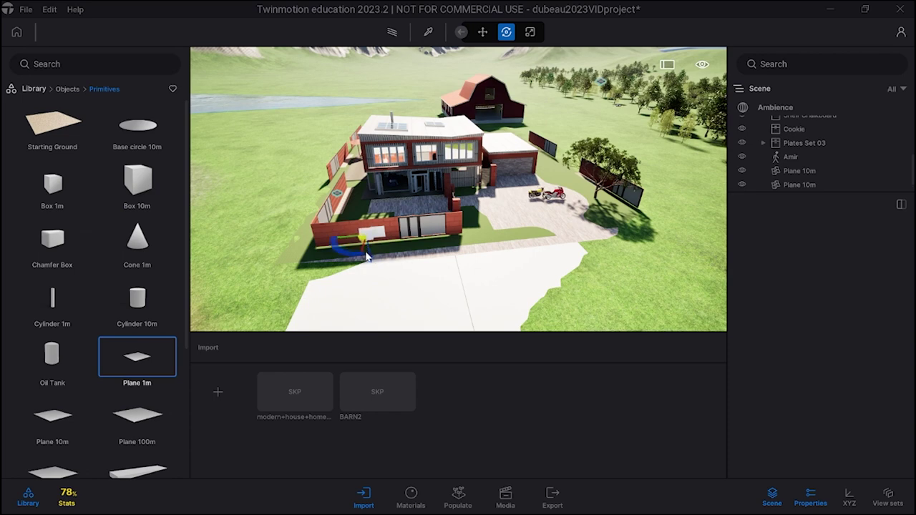
pyautogui.scroll(10, 365, 249)
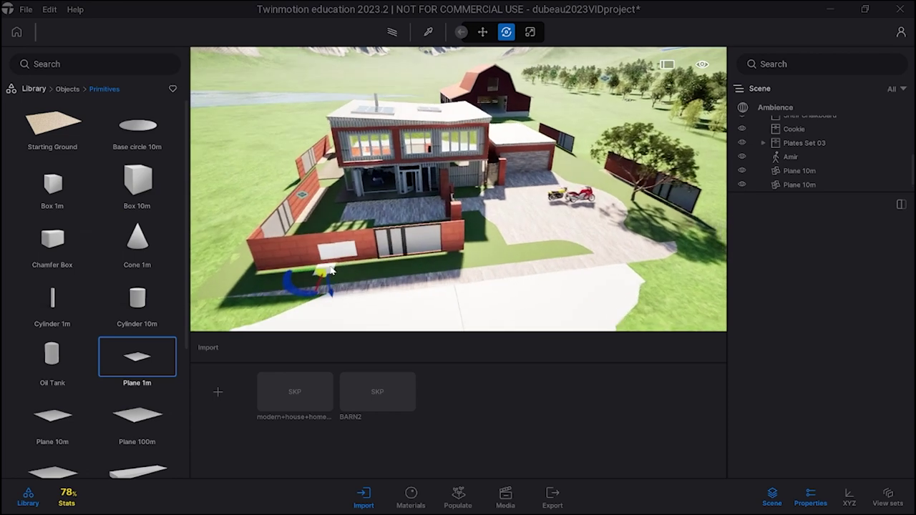
pyautogui.scroll(10, 401, 294)
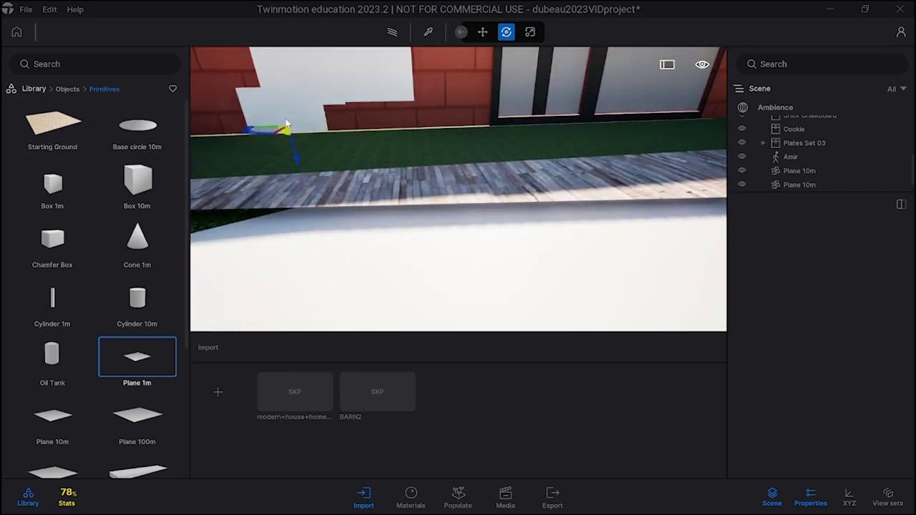
pyautogui.moveTo(286, 129); pyautogui.dragTo(273, 76, button='right')
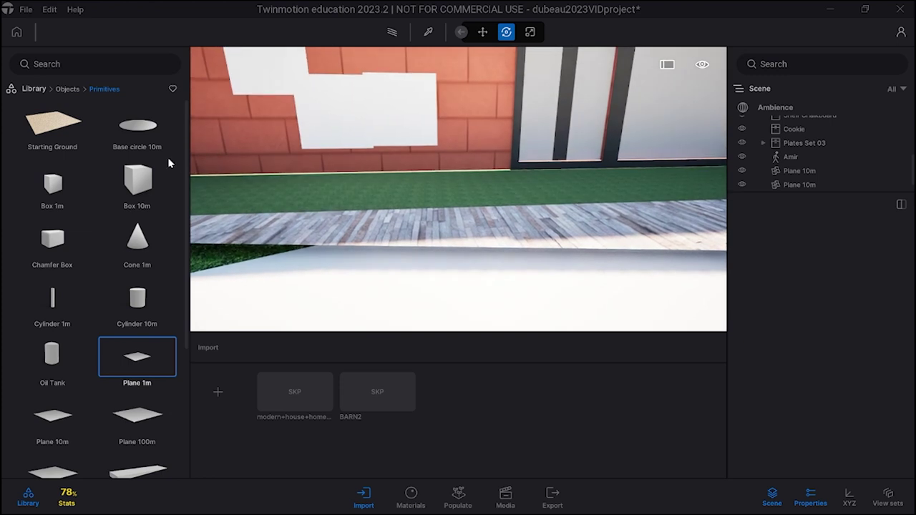
# Step: Apply the Roughcast coating 01 wall covering material to both 1 m planes on the brick wall
pyautogui.click(33, 89)
pyautogui.click(72, 143)
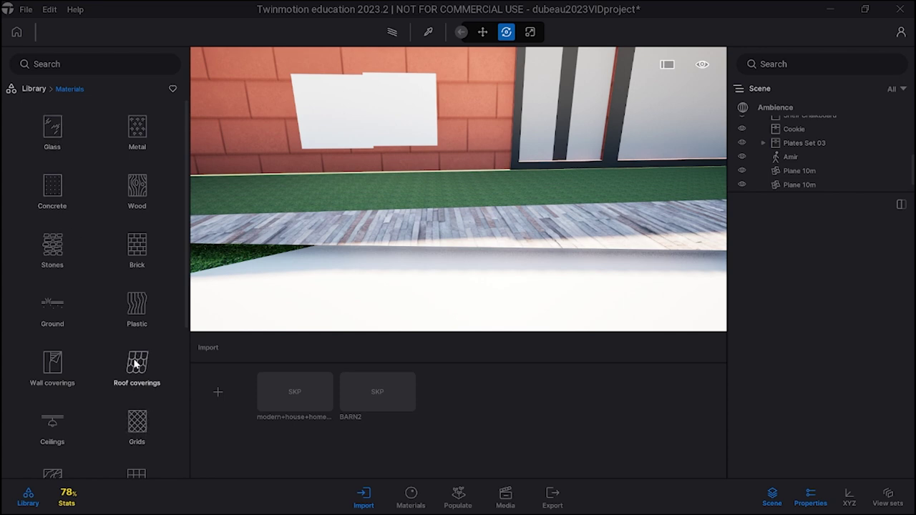
pyautogui.scroll(-3, 133, 411)
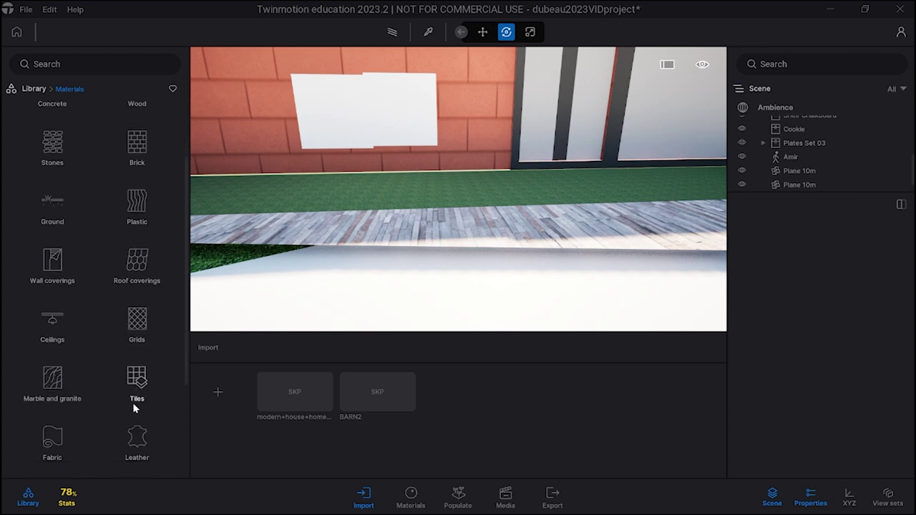
pyautogui.scroll(-4, 132, 402)
pyautogui.scroll(3, 132, 405)
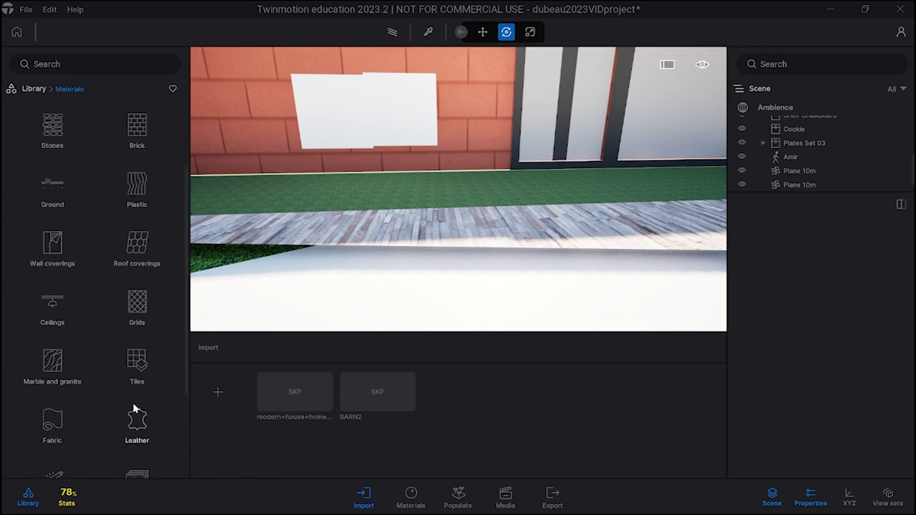
pyautogui.scroll(2, 133, 408)
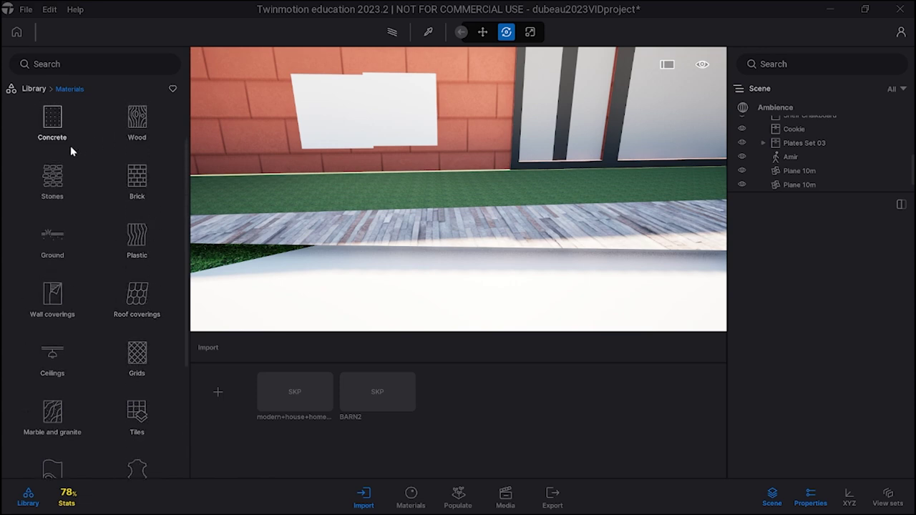
pyautogui.click(63, 296)
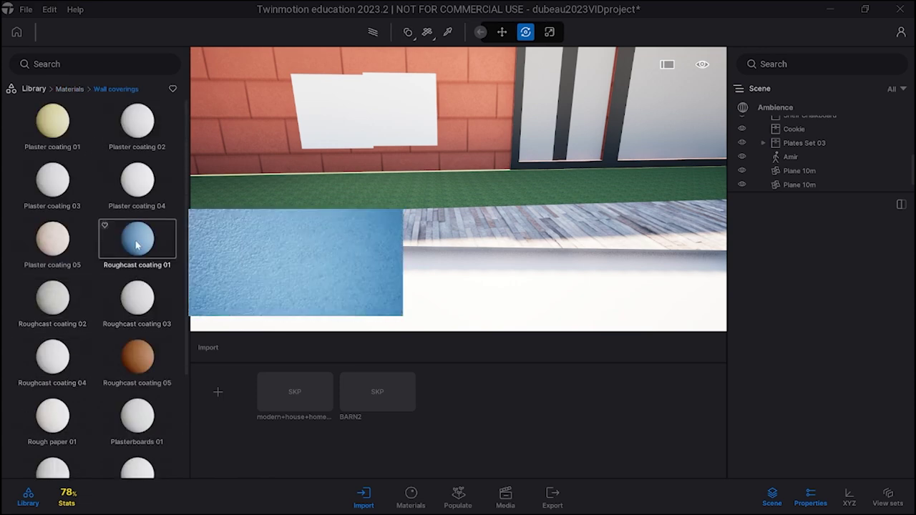
pyautogui.moveTo(133, 239); pyautogui.dragTo(382, 111)
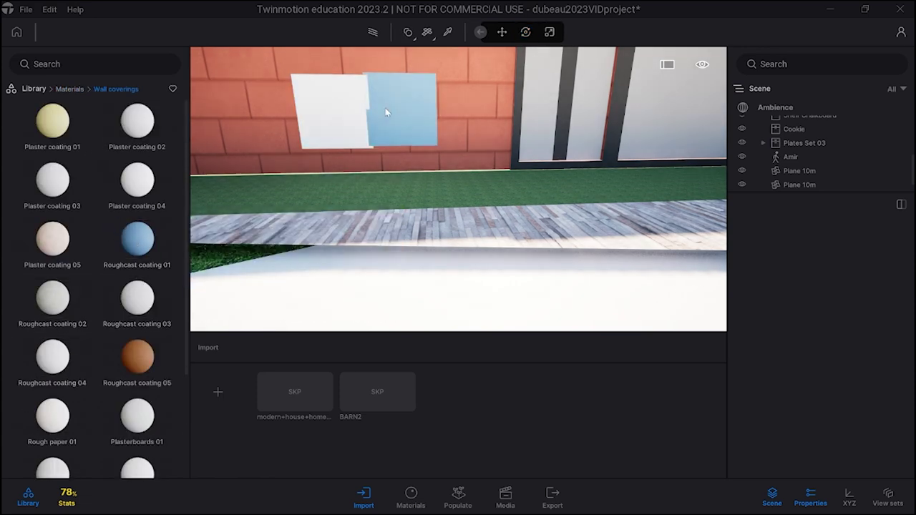
pyautogui.click(334, 120)
pyautogui.moveTo(137, 239); pyautogui.dragTo(320, 122)
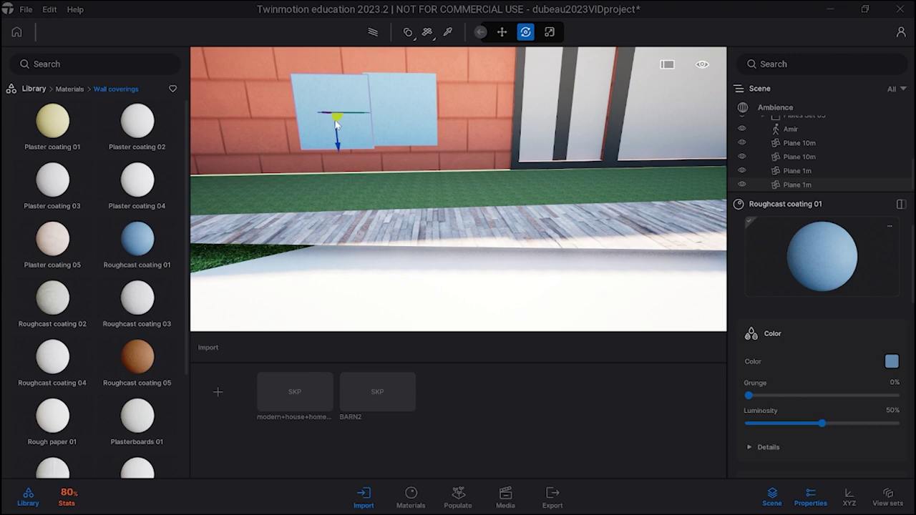
# Step: Select the blue 1 m plane nearest the gate and adjust its position along the wall against its neighbour
pyautogui.scroll(-8, 388, 121)
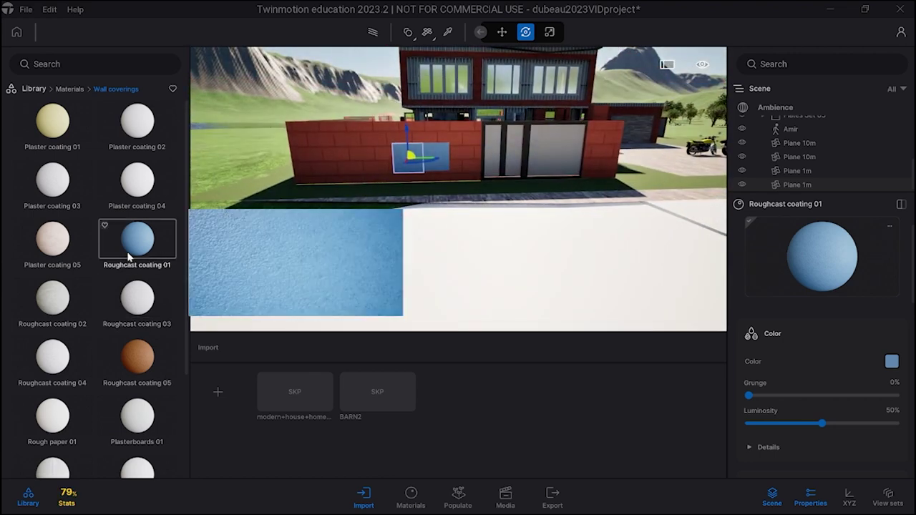
pyautogui.moveTo(144, 238); pyautogui.dragTo(424, 166)
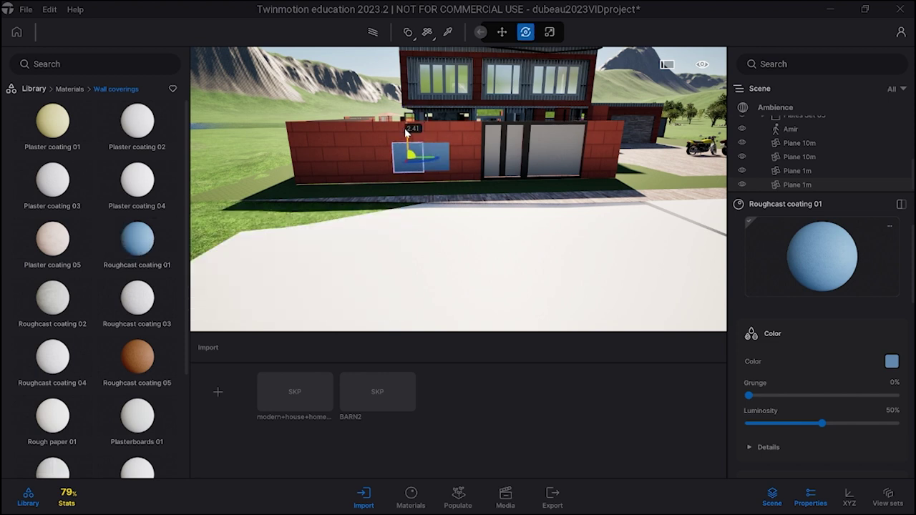
pyautogui.scroll(5, 431, 160)
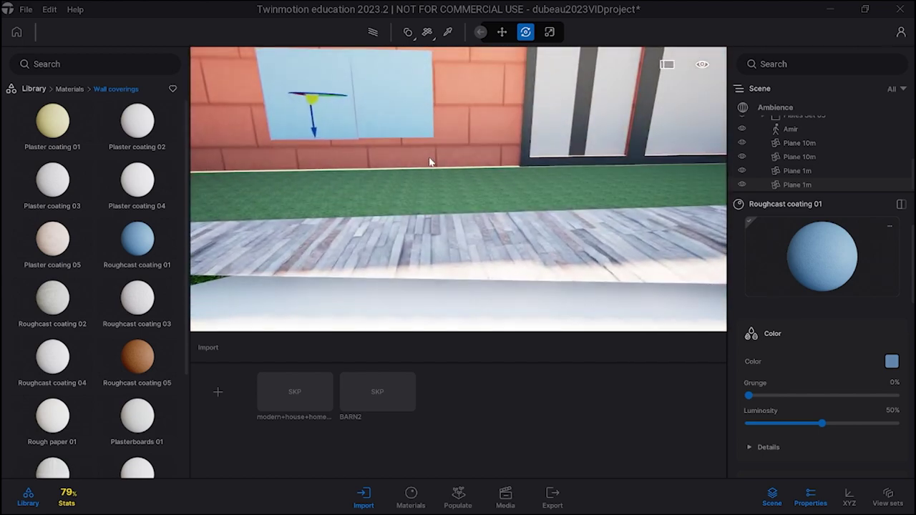
pyautogui.press('q')
pyautogui.press('e')
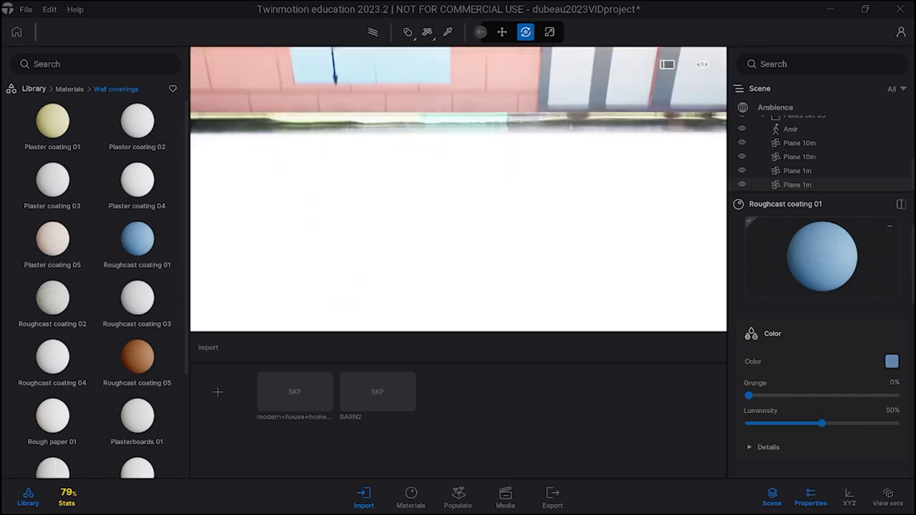
pyautogui.scroll(4, 410, 183)
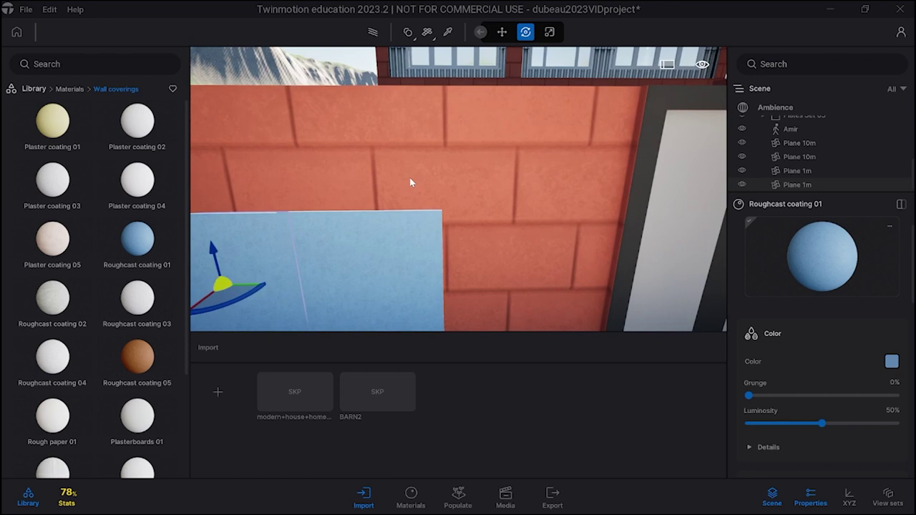
pyautogui.click(345, 263)
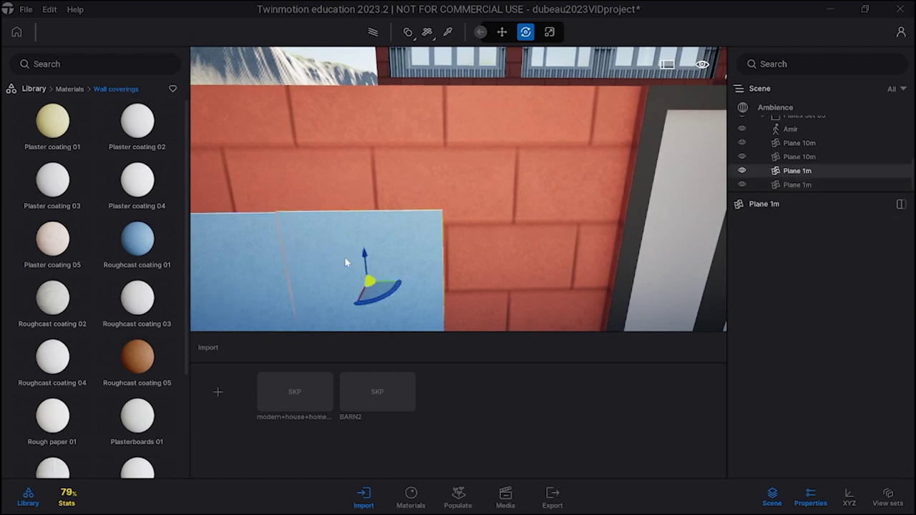
pyautogui.keyDown('shift'); pyautogui.moveTo(394, 284); pyautogui.dragTo(408, 285, button='middle'); pyautogui.keyUp('shift')
pyautogui.moveTo(392, 283)
pyautogui.mouseDown()
pyautogui.moveTo(412, 284)
pyautogui.moveTo(392, 284)
pyautogui.mouseUp()
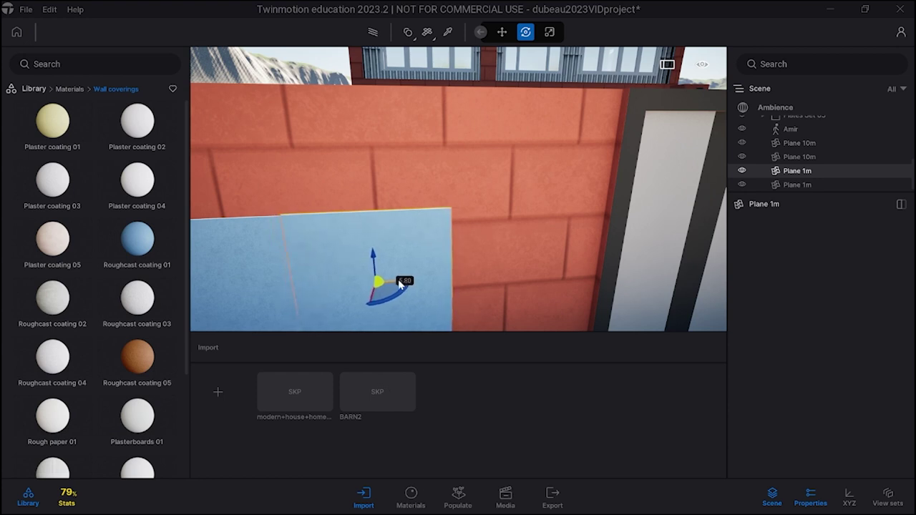
pyautogui.click(484, 259)
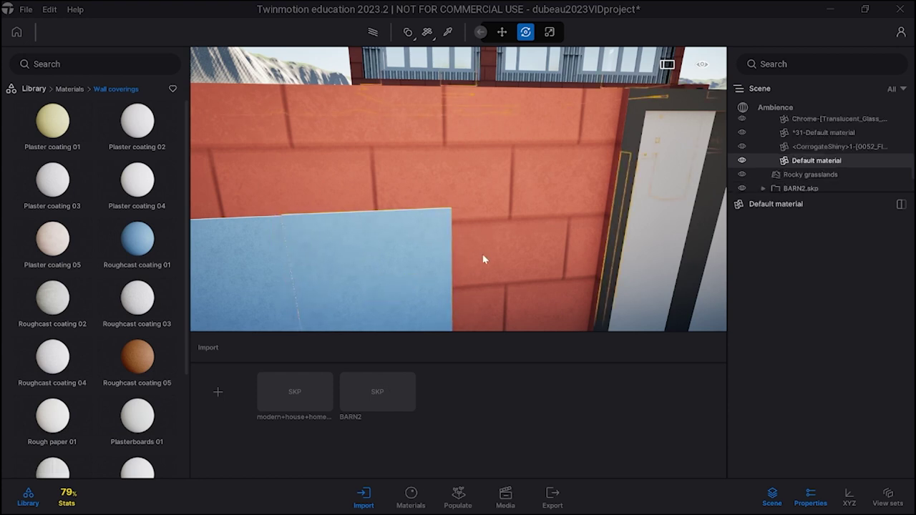
# Step: Inspect the house from the driveway and gate round the side wall to the backyard patio and barn
pyautogui.scroll(-10, 487, 267)
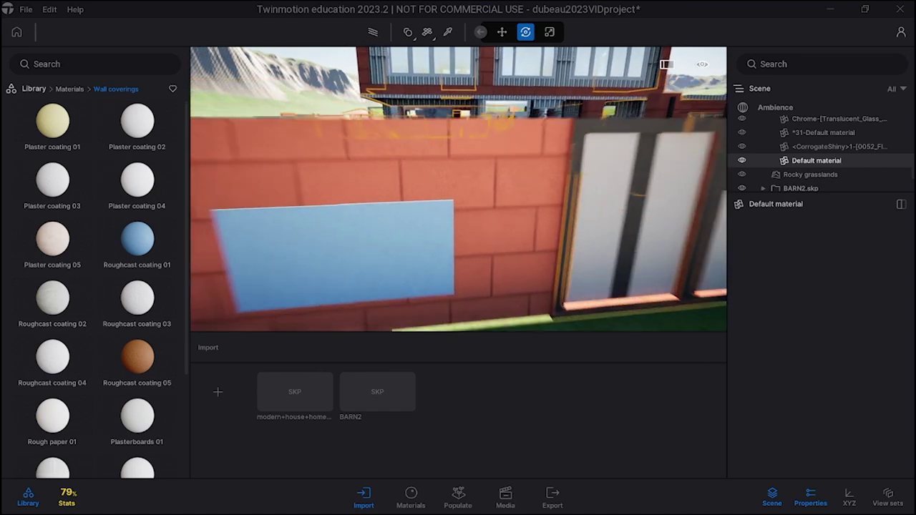
pyautogui.press('d')
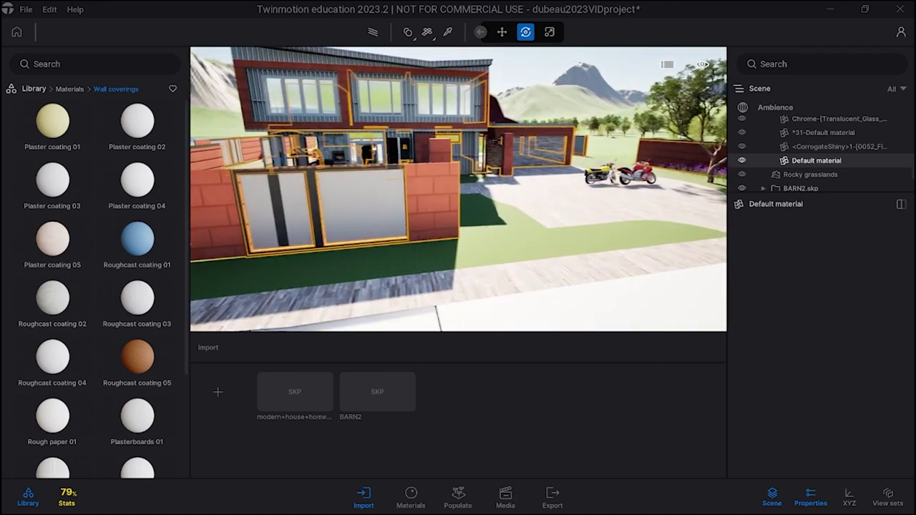
pyautogui.press('d')
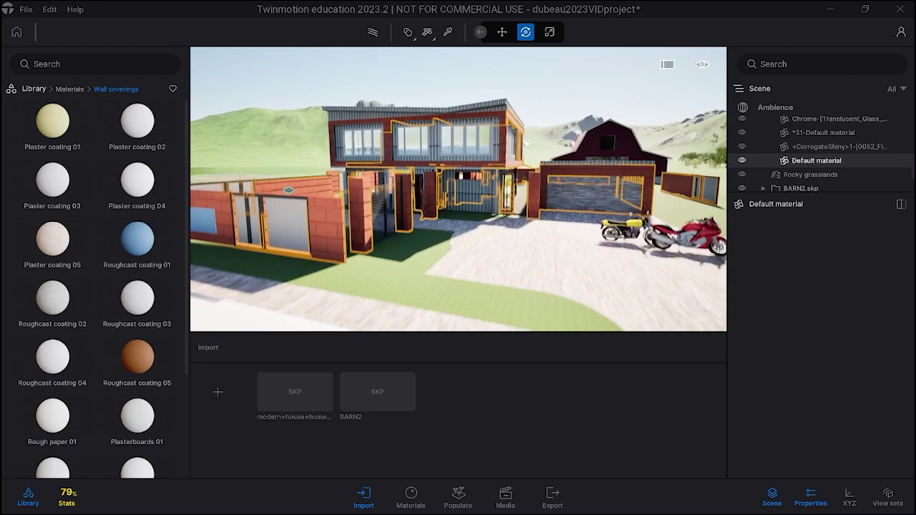
pyautogui.press('e')
pyautogui.press('w')
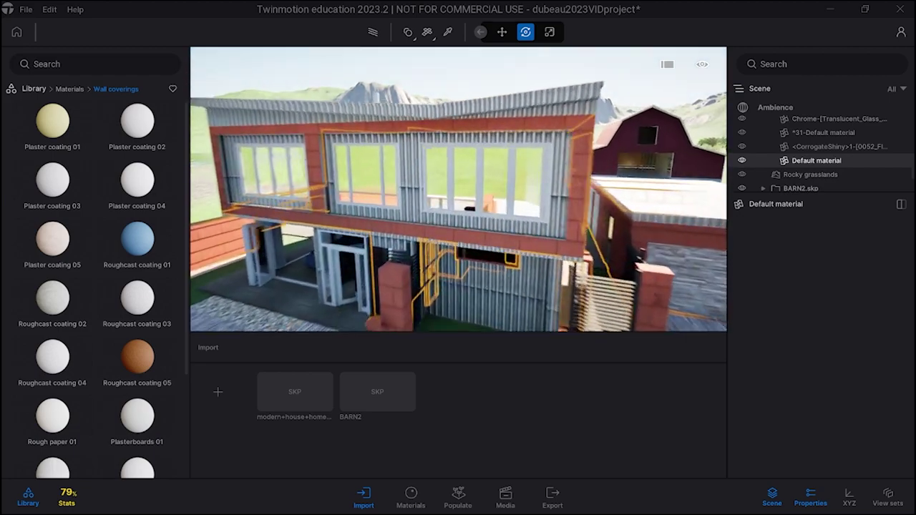
pyautogui.press('a')
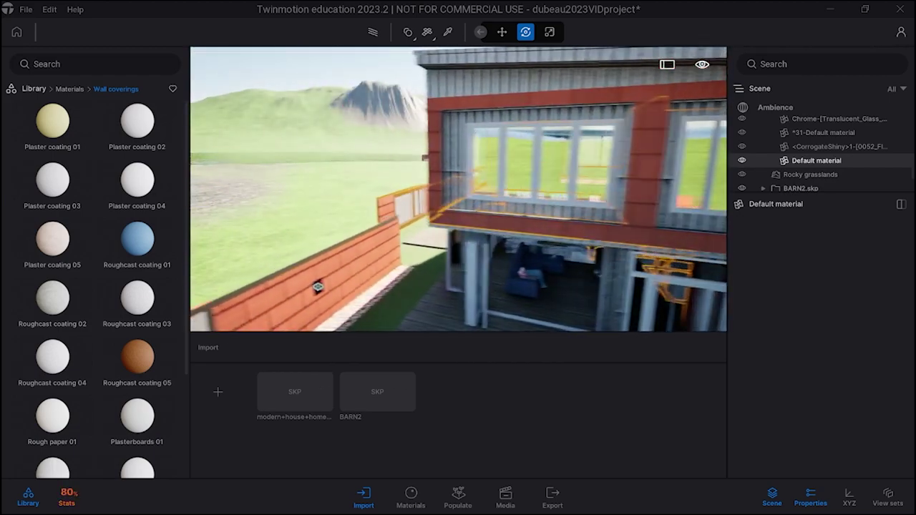
pyautogui.press('a')
pyautogui.moveTo(226, 310); pyautogui.dragTo(719, 259, button='right')
pyautogui.press('a')
pyautogui.press('a')
pyautogui.press('a')
pyautogui.press('w')
pyautogui.press('q')
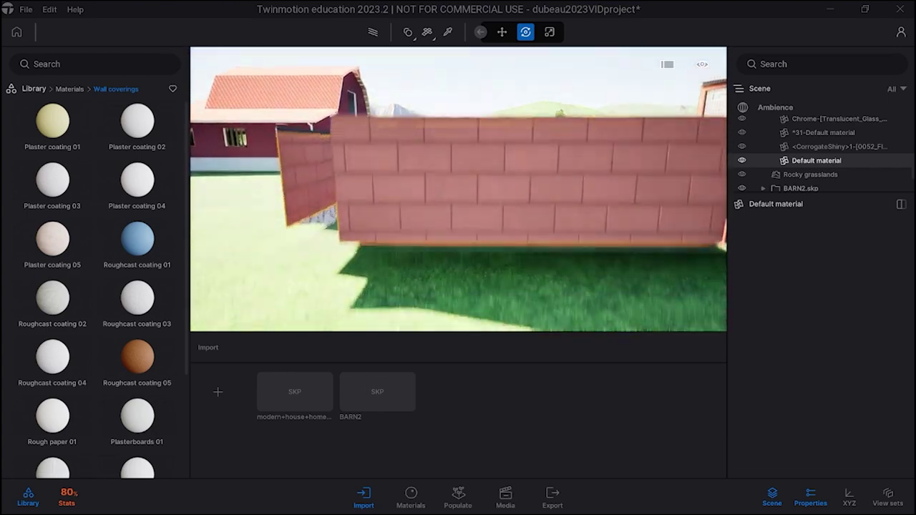
pyautogui.press('e')
pyautogui.press('w')
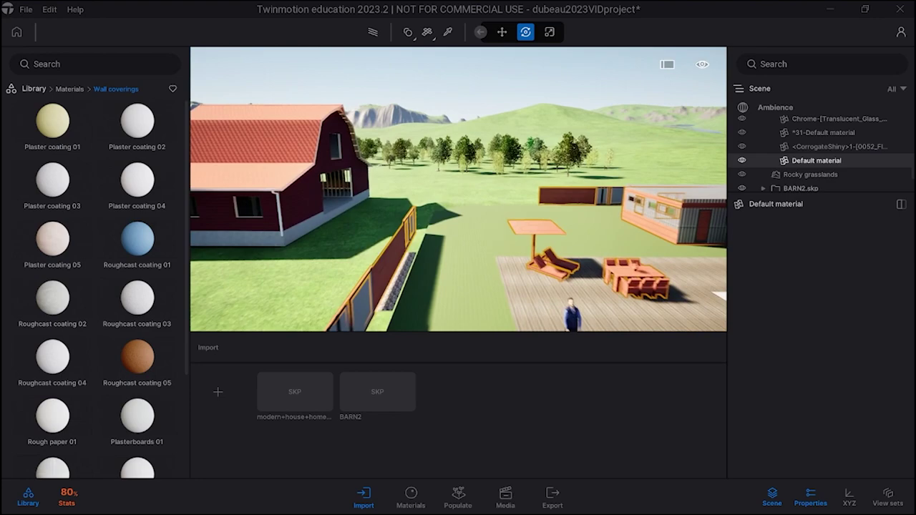
pyautogui.press('w')
pyautogui.moveTo(458, 189); pyautogui.dragTo(544, 189, button='right')
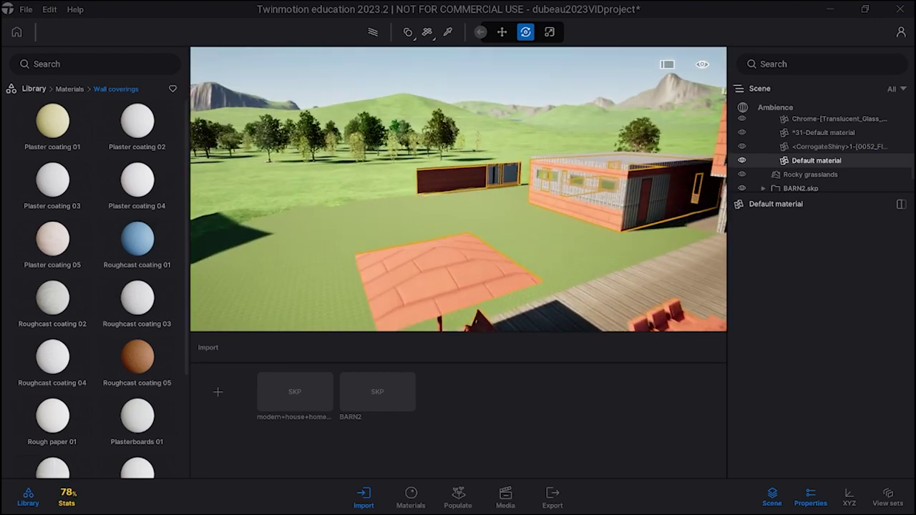
# Step: Place Sail boat 02 and InflatableBoat 2 on the water of the lake beyond the meadow
pyautogui.press('q')
pyautogui.moveTo(458, 189); pyautogui.dragTo(243, 189, button='right')
pyautogui.press('e')
pyautogui.press('e')
pyautogui.moveTo(488, 259); pyautogui.dragTo(338, 235, button='right')
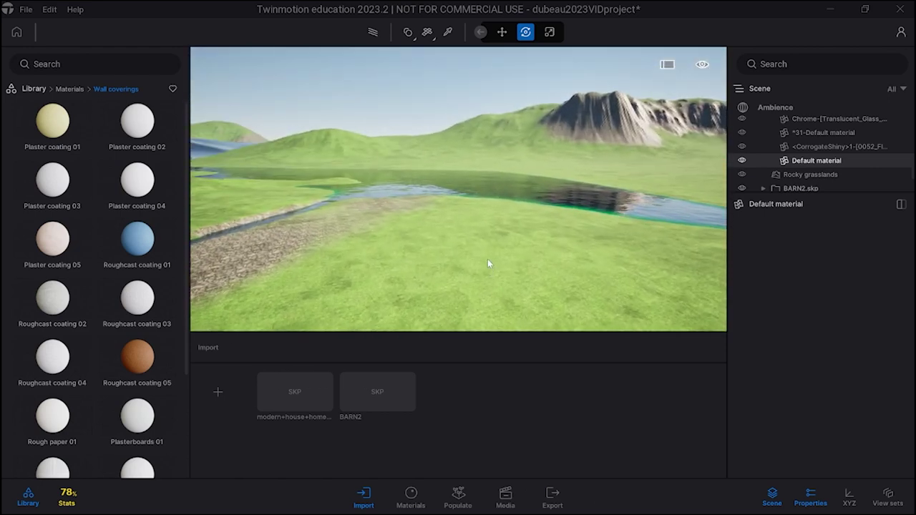
pyautogui.click(70, 89)
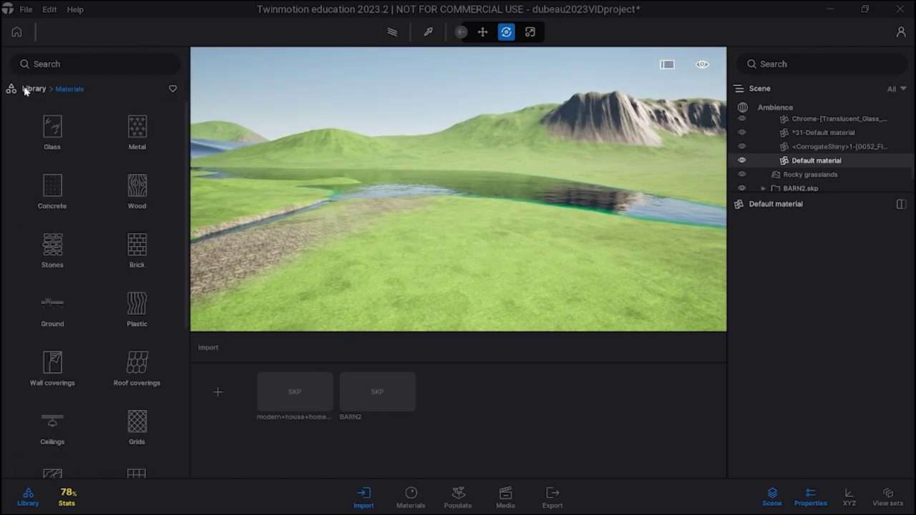
pyautogui.click(33, 88)
pyautogui.click(137, 369)
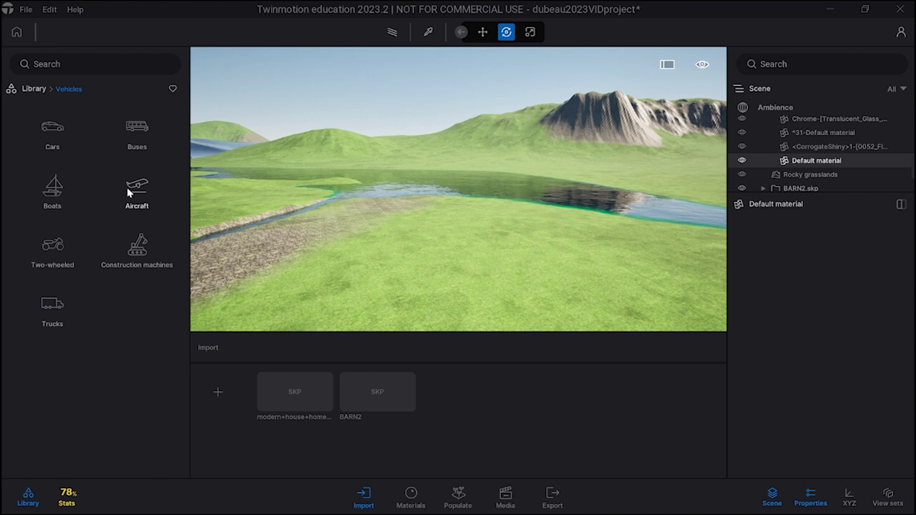
pyautogui.click(68, 195)
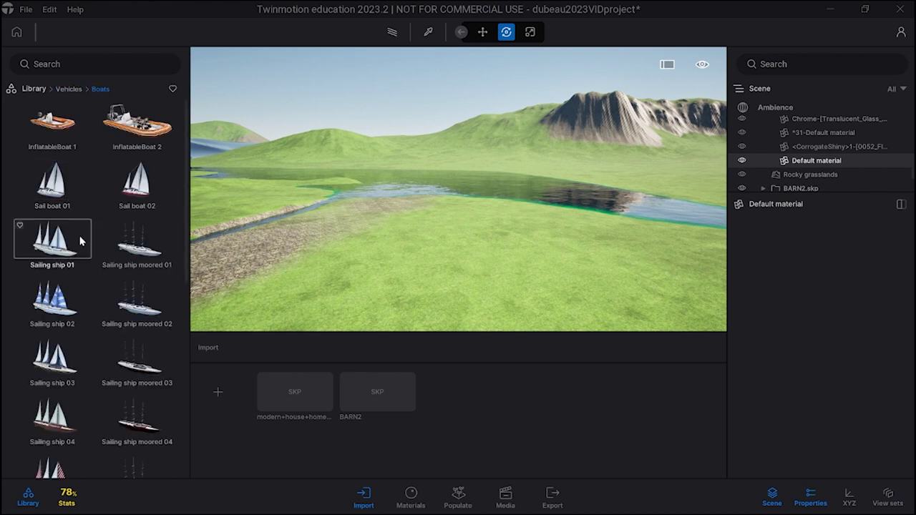
pyautogui.moveTo(498, 192); pyautogui.dragTo(501, 186)
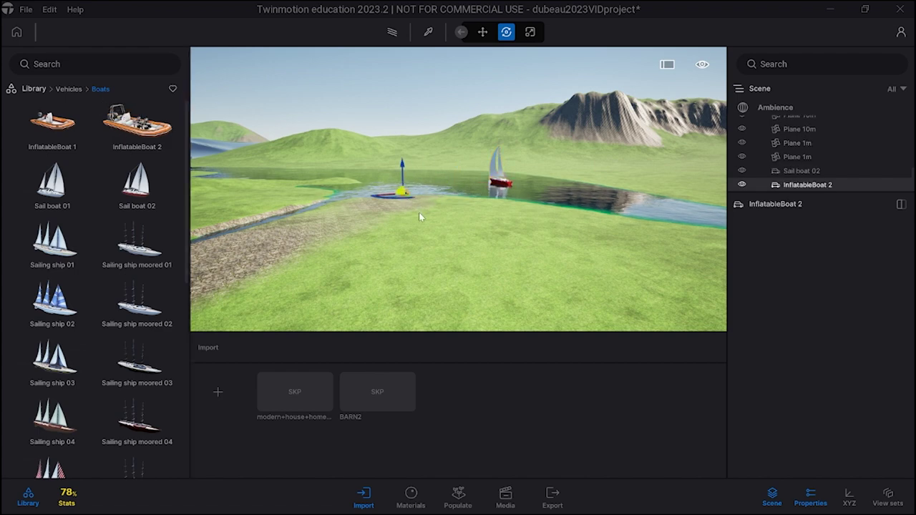
# Step: Examine the inflatable boat up close on the water, and view the barn and house from across the meadow
pyautogui.press('f')
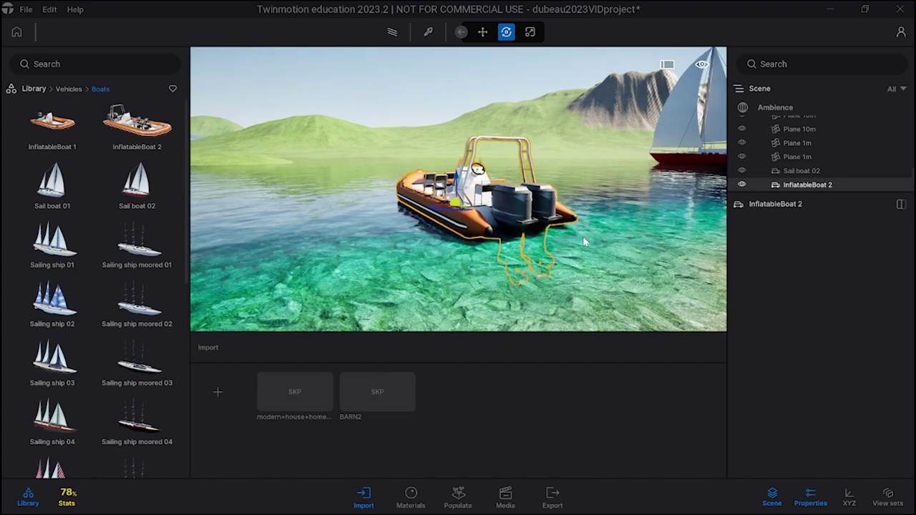
pyautogui.press('s')
pyautogui.moveTo(583, 241); pyautogui.dragTo(881, 251, button='right')
pyautogui.press('a')
pyautogui.press('w')
pyautogui.moveTo(458, 190); pyautogui.dragTo(677, 170, button='right')
pyautogui.press('w')
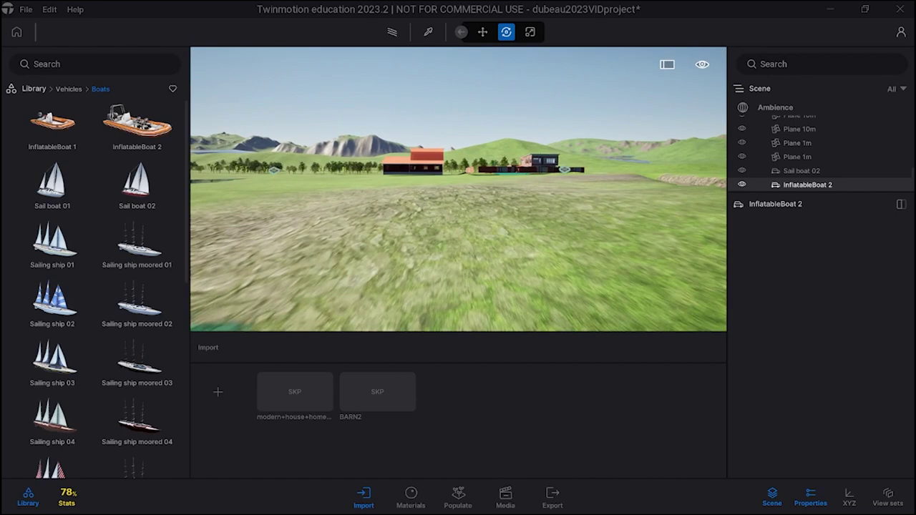
pyautogui.press('e')
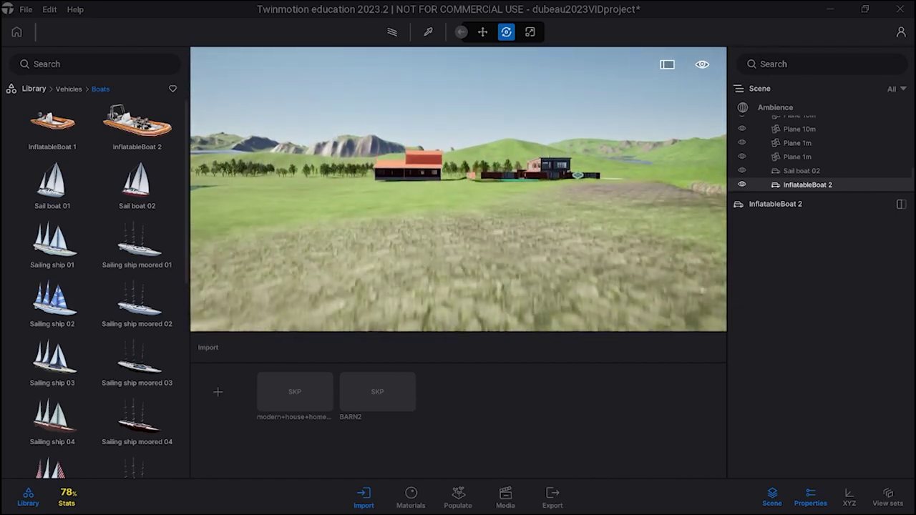
pyautogui.press('w')
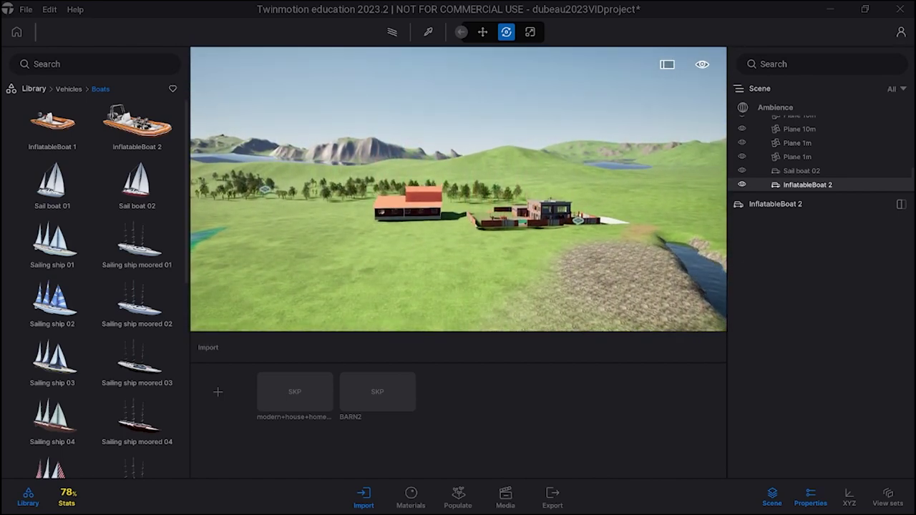
pyautogui.press('w')
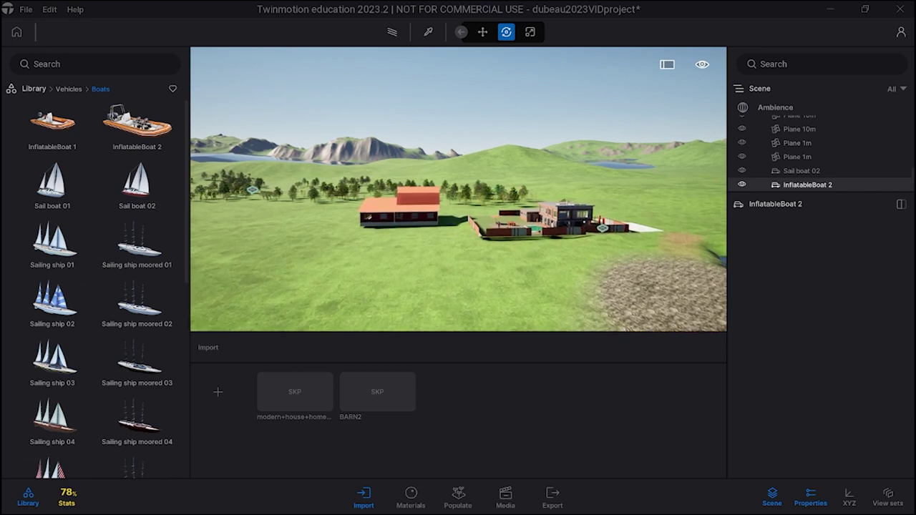
pyautogui.press('w')
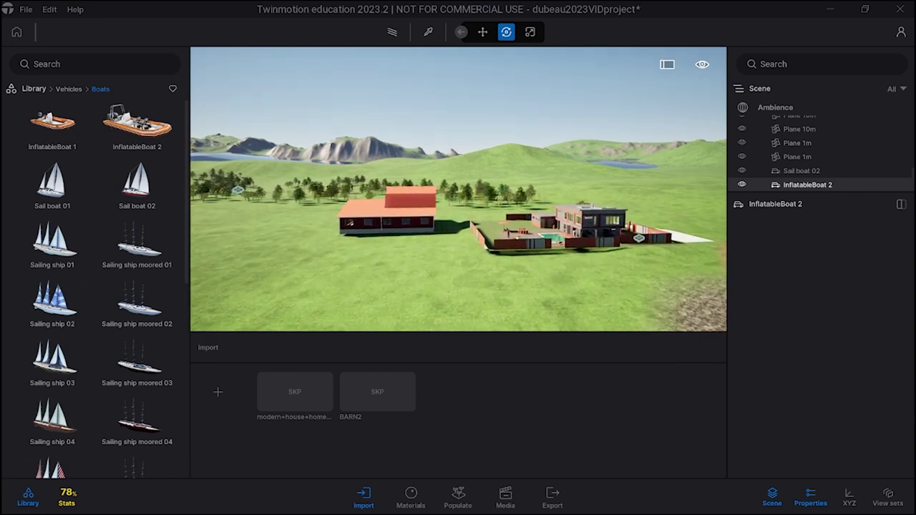